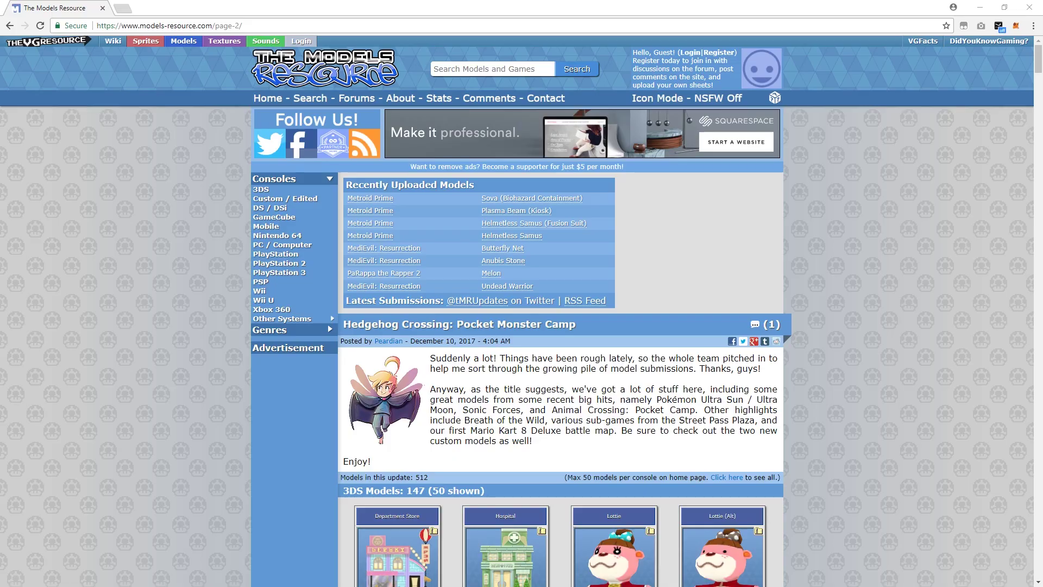
Download the Mario Party 2 Wario model as a zip from The Models Resource
{"action": "scroll", "coordinate": [328, 324], "scroll_direction": "down", "scroll_amount": 20}
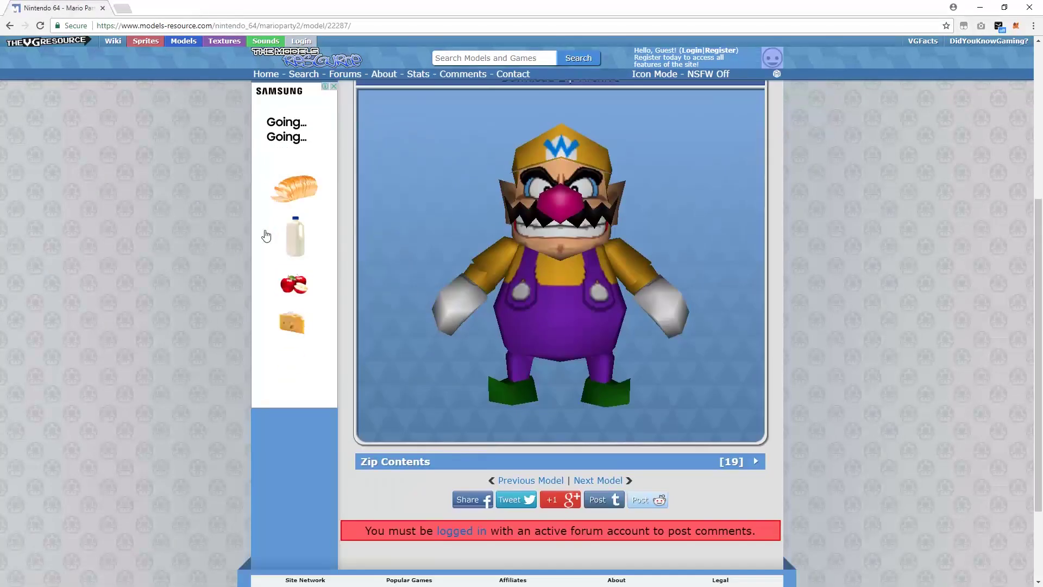
{"action": "scroll", "coordinate": [266, 234], "scroll_direction": "up", "scroll_amount": 2}
{"action": "left_click", "coordinate": [560, 181]}
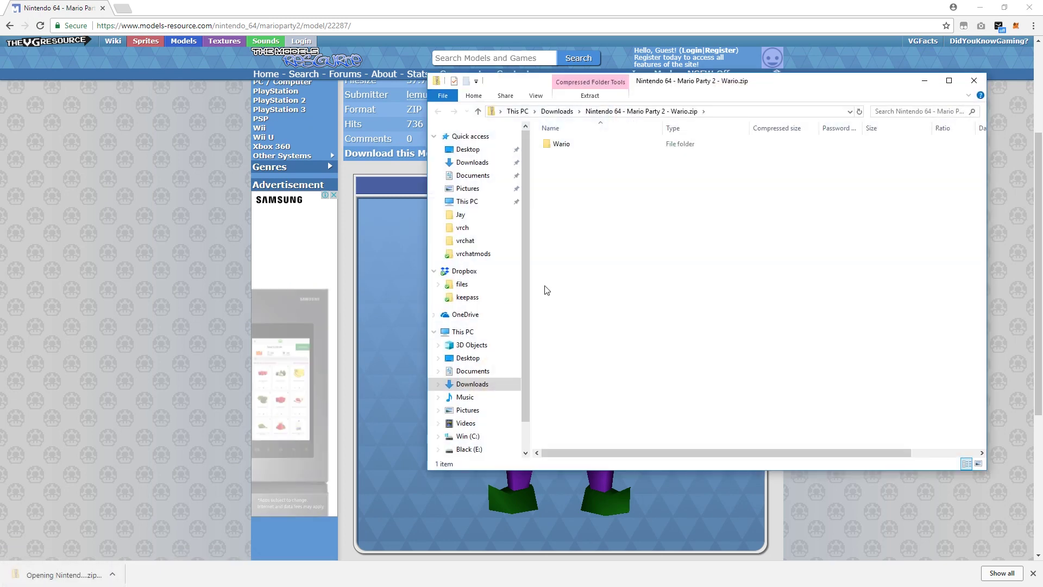
Extract the Wario folder onto the Desktop, open it, and delete Blender's default cube
{"action": "left_click_drag", "start_coordinate": [559, 143], "coordinate": [468, 149]}
{"action": "left_click", "coordinate": [467, 148]}
{"action": "double_click", "coordinate": [559, 144]}
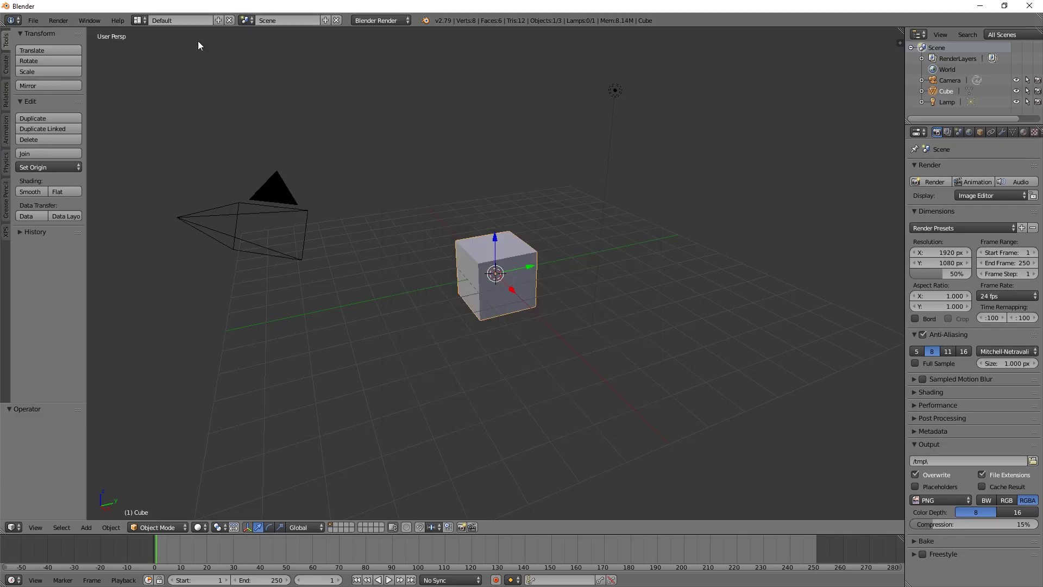
{"action": "key", "text": "Delete"}
Import wario.obj as a Wavefront OBJ into Blender and frame it in view
{"action": "left_click", "coordinate": [33, 20]}
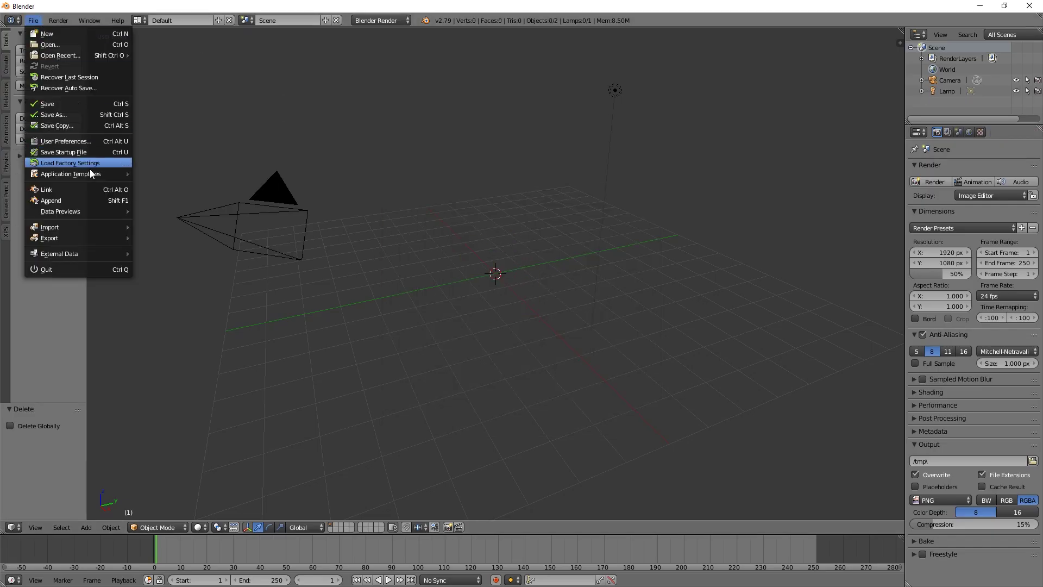
{"action": "mouse_move", "coordinate": [103, 231]}
{"action": "left_click", "coordinate": [209, 292]}
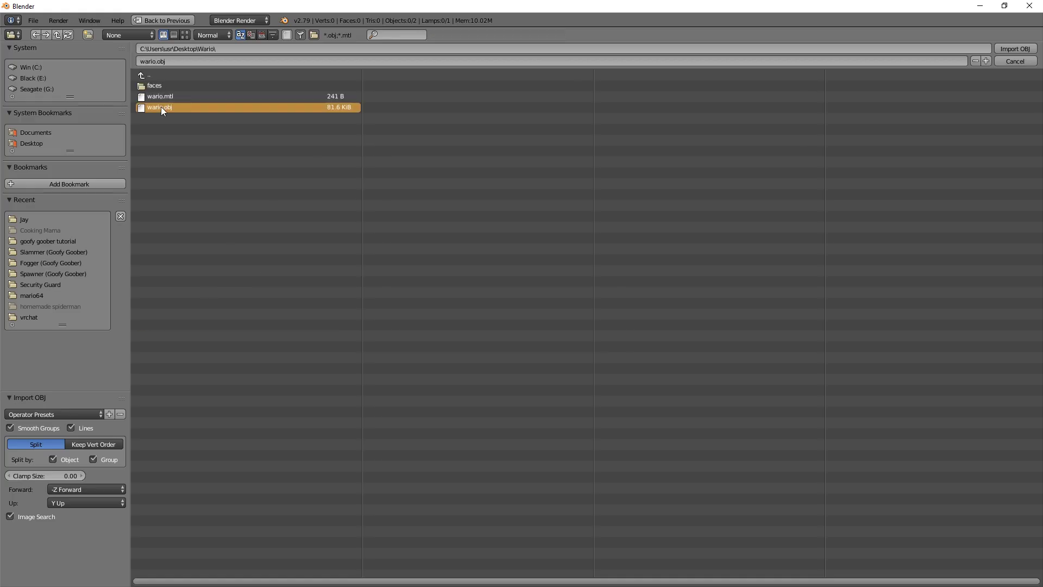
{"action": "double_click", "coordinate": [198, 109]}
{"action": "key", "text": "KP_Decimal"}
Export the model as wario.fbx
{"action": "left_click", "coordinate": [32, 20]}
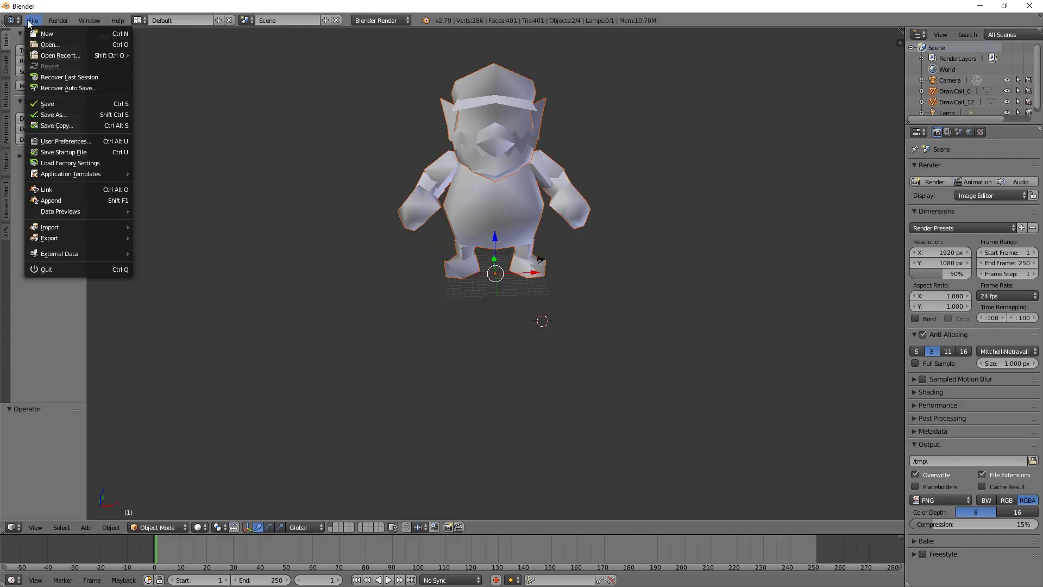
{"action": "mouse_move", "coordinate": [81, 238]}
{"action": "left_click", "coordinate": [179, 262]}
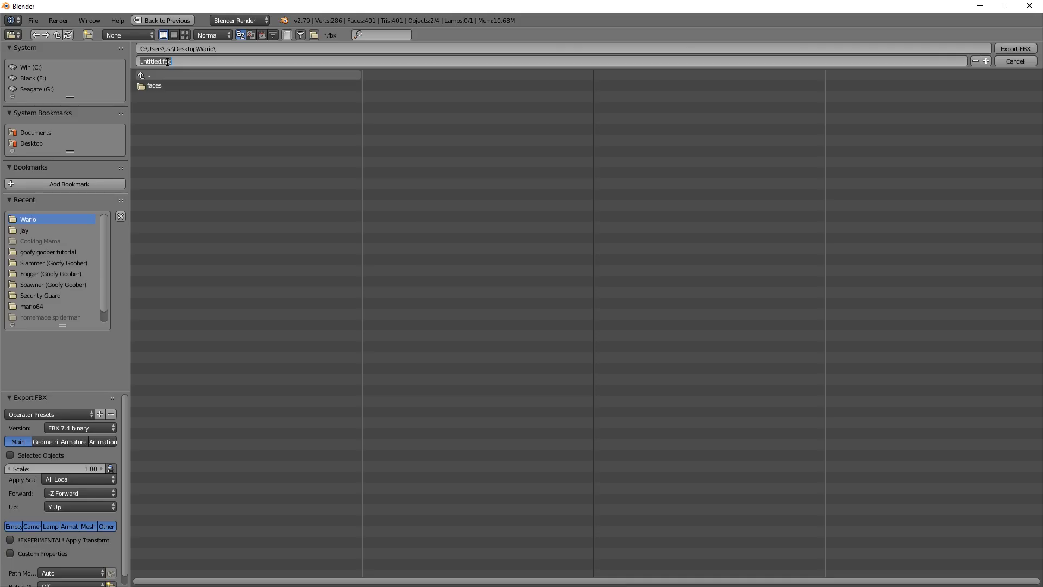
{"action": "key", "text": "Return"}
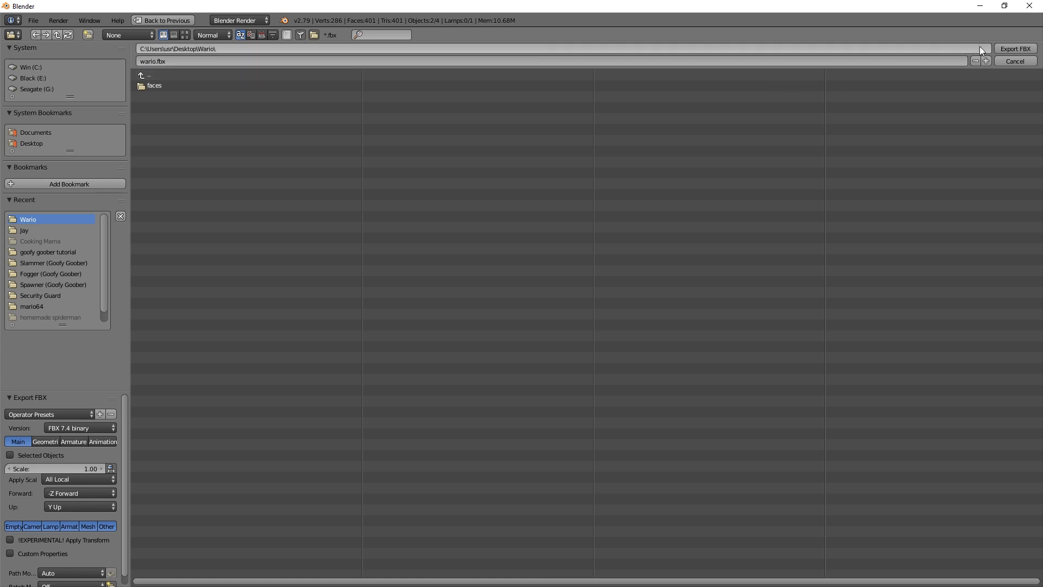
{"action": "left_click", "coordinate": [1014, 49]}
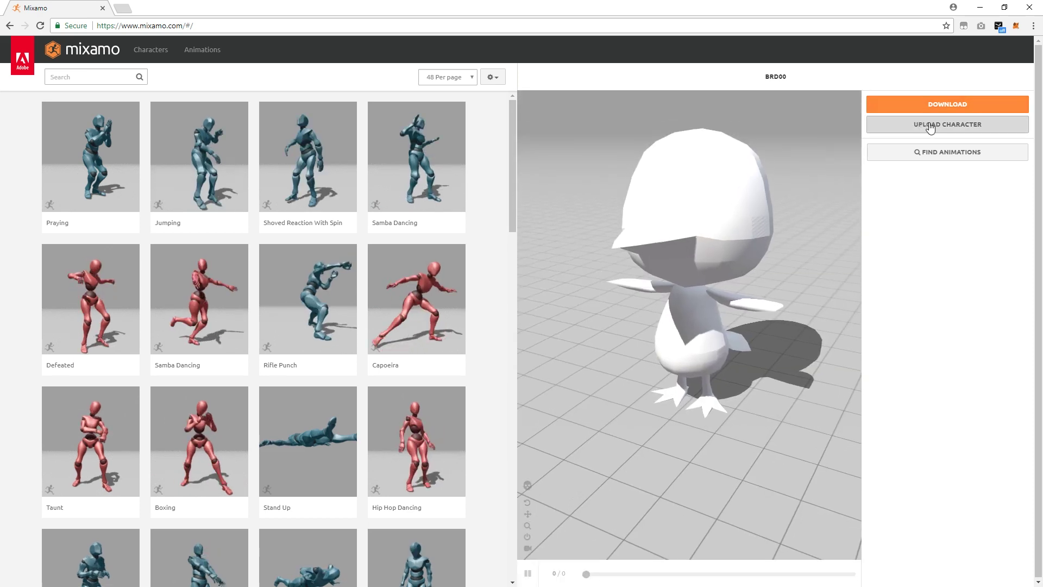
Upload wario.fbx to Mixamo as a new character
{"action": "left_click", "coordinate": [929, 127]}
{"action": "left_click", "coordinate": [507, 294]}
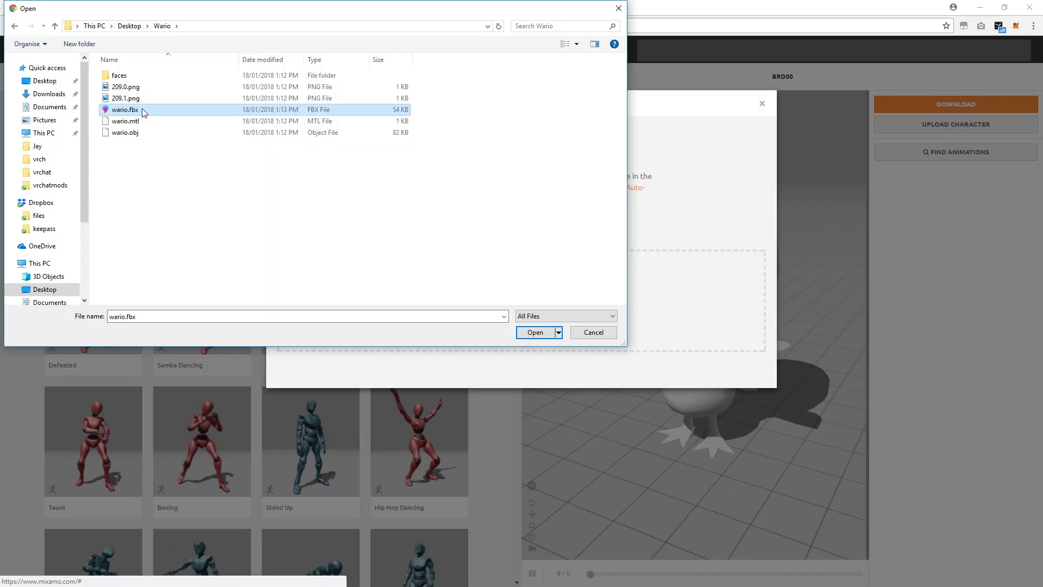
{"action": "double_click", "coordinate": [158, 134]}
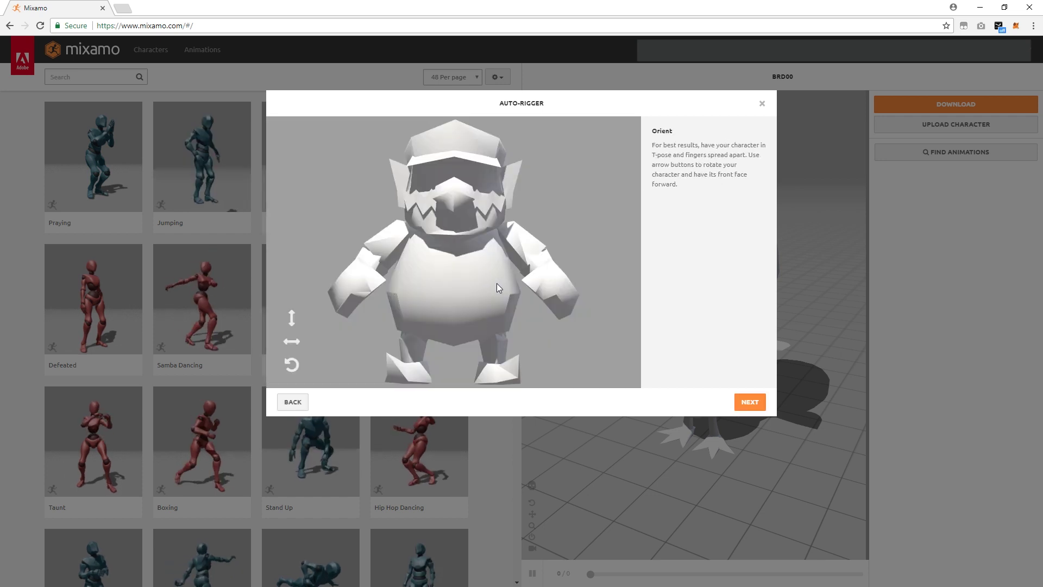
Rotate Wario a full turn to confirm he faces forward, then continue to marker placement
{"action": "left_click", "coordinate": [296, 345]}
{"action": "left_click", "coordinate": [295, 346]}
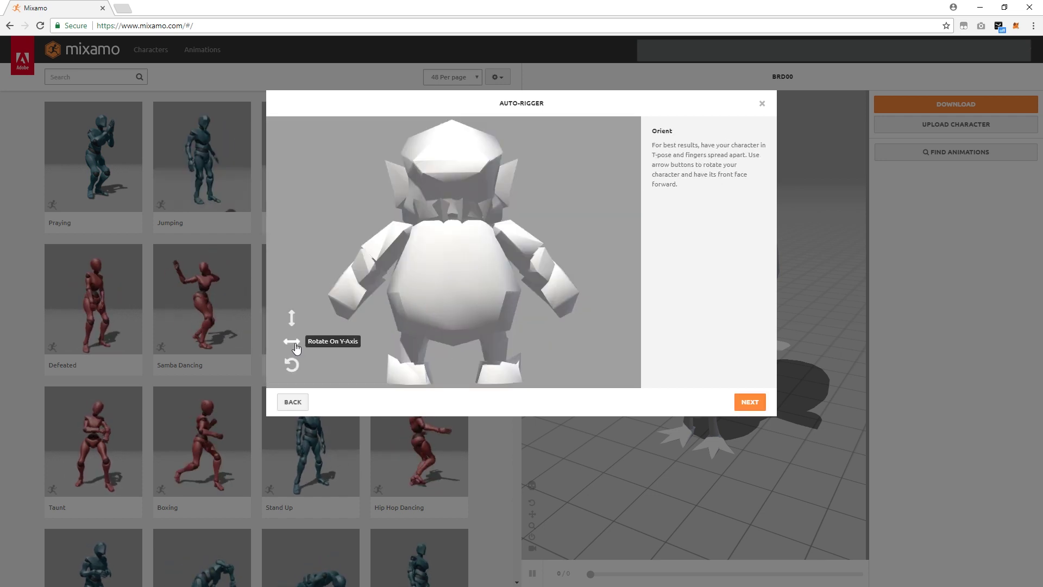
{"action": "left_click", "coordinate": [296, 346]}
{"action": "left_click", "coordinate": [295, 346]}
{"action": "left_click", "coordinate": [749, 402]}
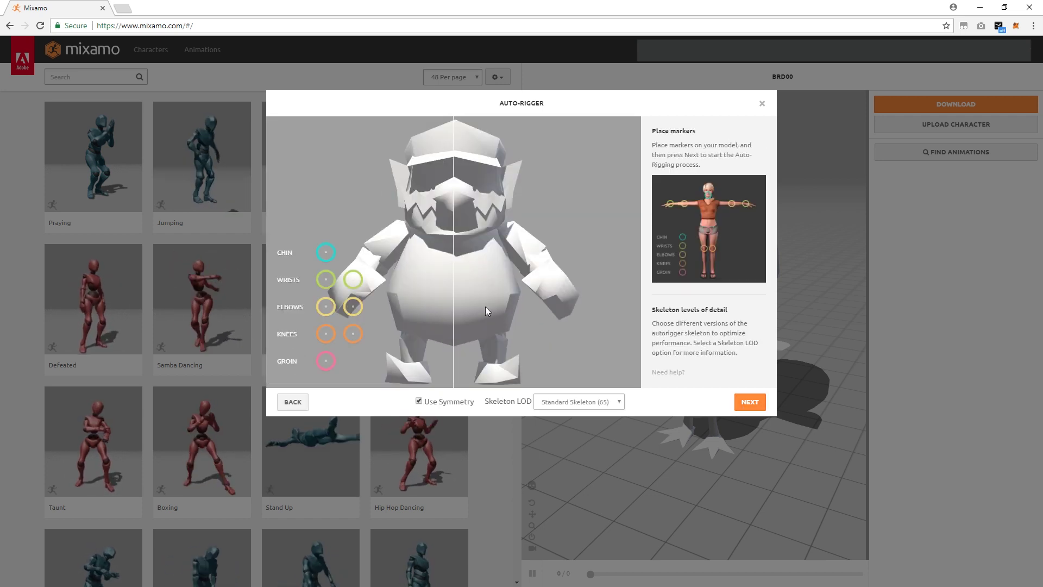
Place the chin, wrist, elbow, knee and groin markers on Wario and start auto-rigging
{"action": "left_click_drag", "start_coordinate": [326, 252], "coordinate": [454, 231]}
{"action": "mouse_move", "coordinate": [356, 279]}
{"action": "left_mouse_down"}
{"action": "mouse_move", "coordinate": [365, 251]}
{"action": "mouse_move", "coordinate": [368, 261]}
{"action": "left_mouse_up"}
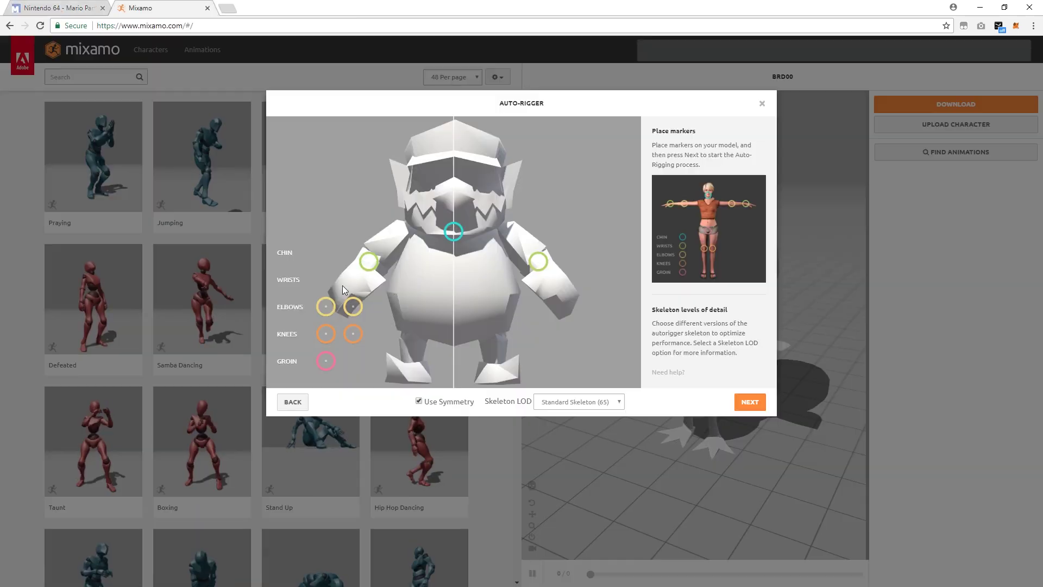
{"action": "left_click_drag", "start_coordinate": [353, 306], "coordinate": [376, 249]}
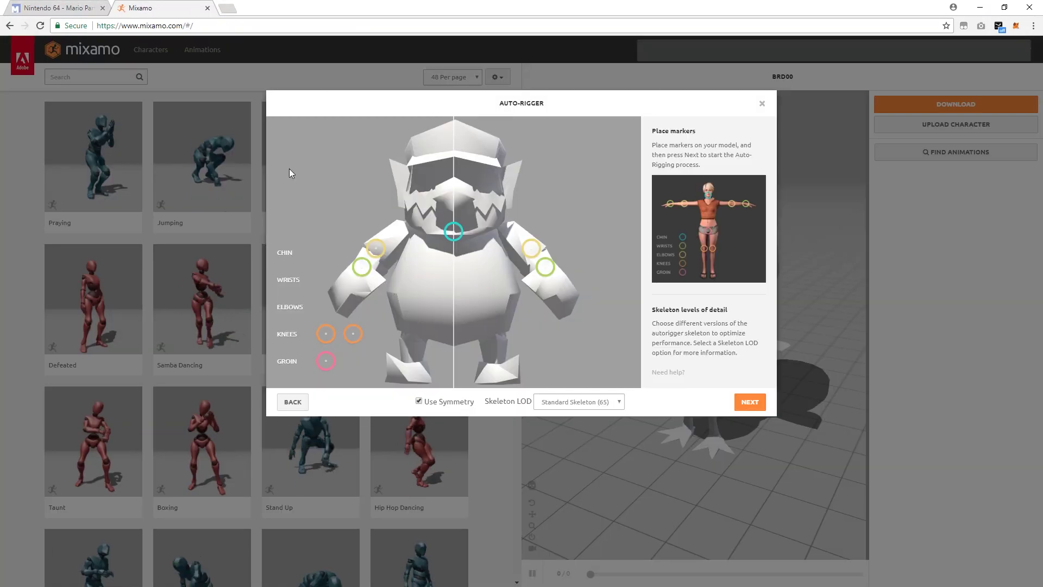
{"action": "left_click_drag", "start_coordinate": [353, 333], "coordinate": [411, 342]}
{"action": "left_click_drag", "start_coordinate": [326, 361], "coordinate": [454, 341]}
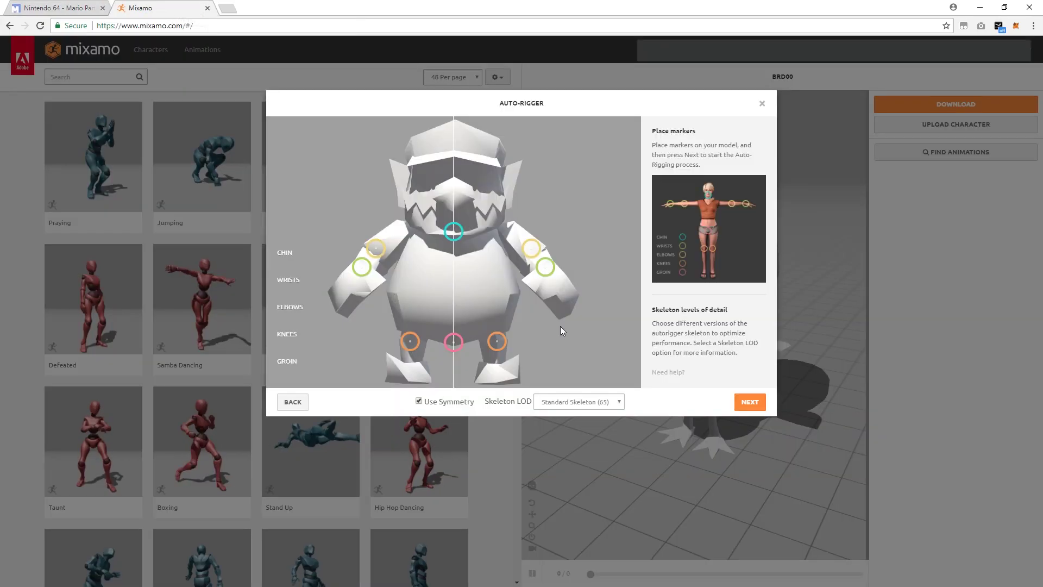
{"action": "left_click", "coordinate": [752, 404]}
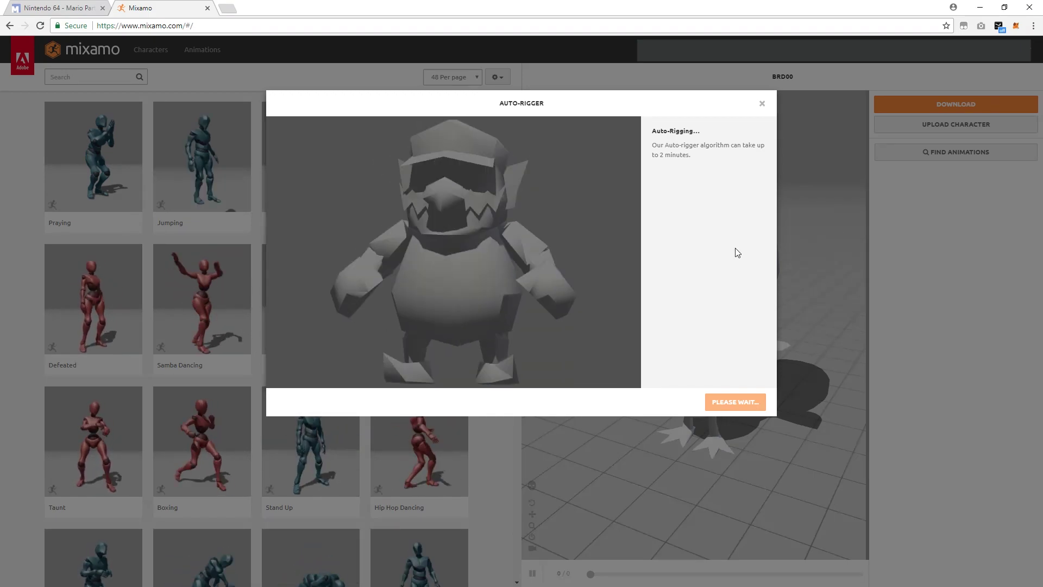
Accept the rig, preview and remove the Dancing animation, and download Wario as FBX in T-pose
{"action": "left_click", "coordinate": [751, 403]}
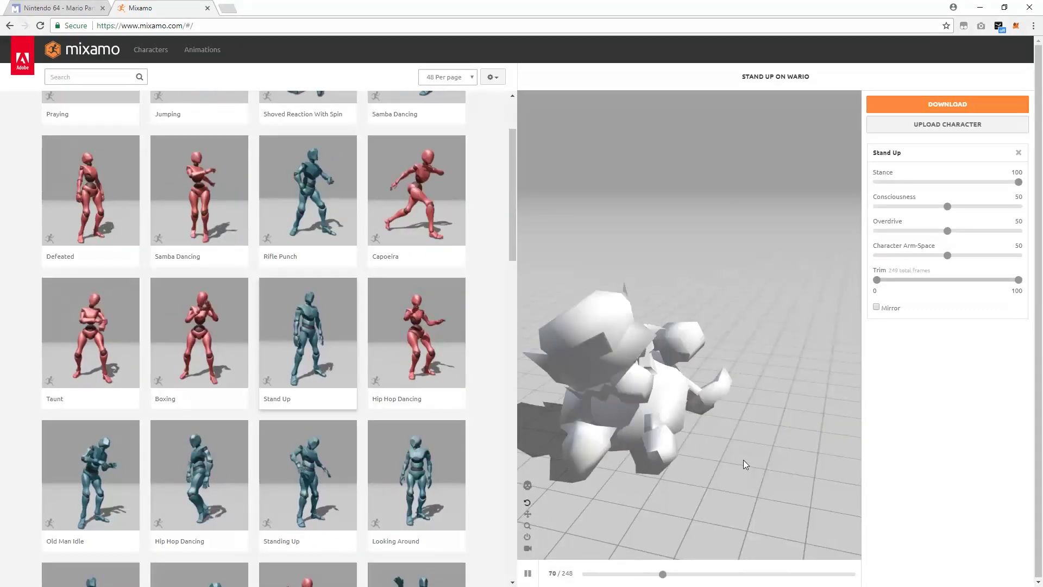
{"action": "scroll", "coordinate": [305, 396], "scroll_direction": "down", "scroll_amount": 15}
{"action": "left_click", "coordinate": [308, 347]}
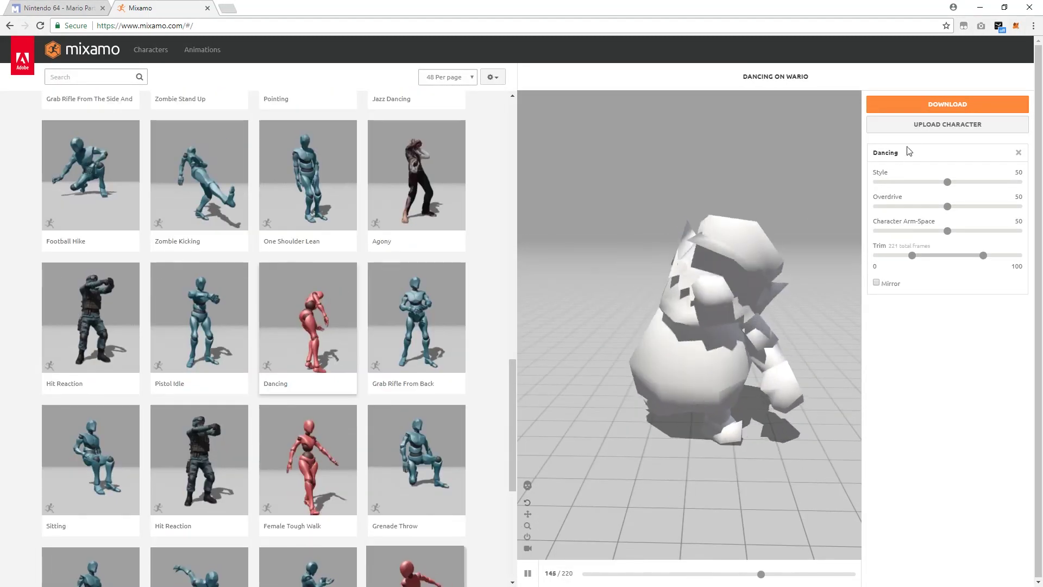
{"action": "left_click", "coordinate": [1016, 155]}
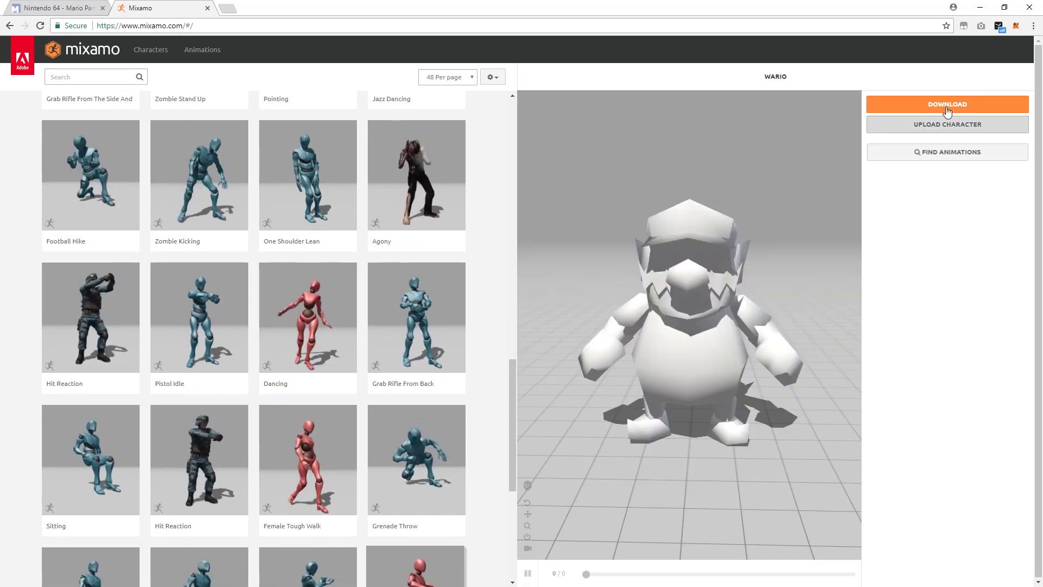
{"action": "left_click", "coordinate": [945, 106]}
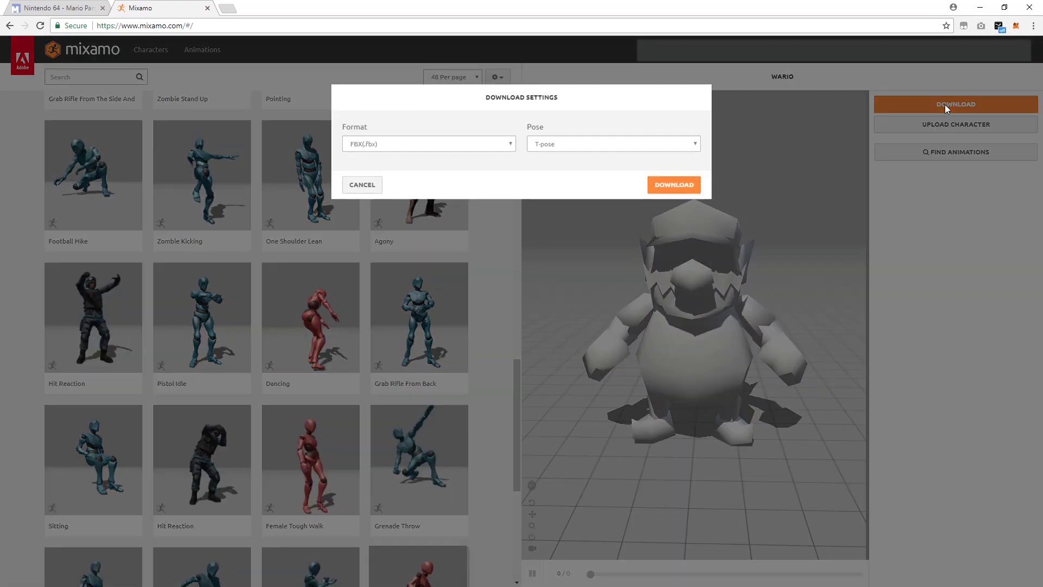
{"action": "left_click", "coordinate": [676, 186]}
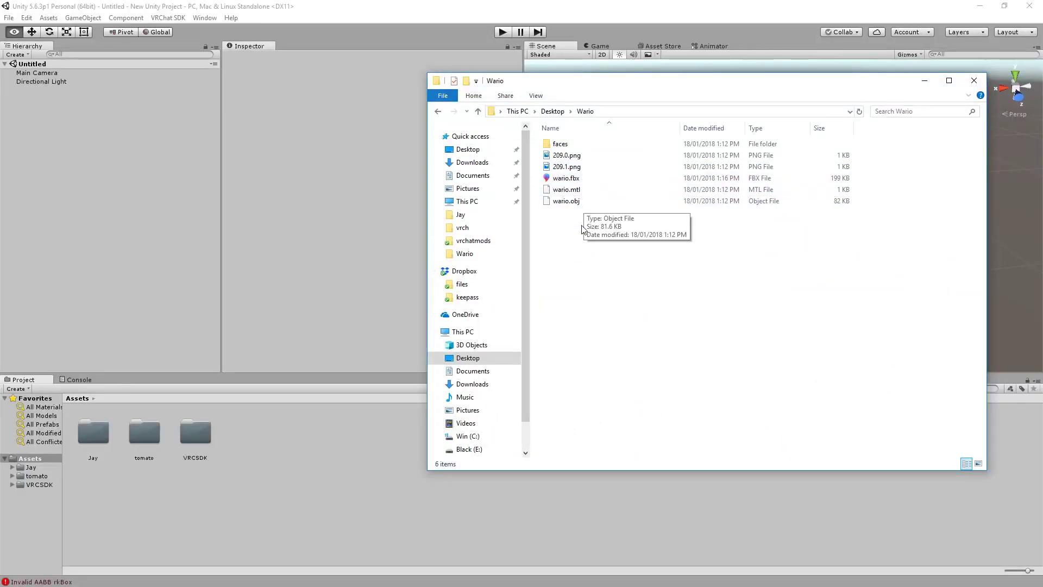
Delete wario.mtl and wario.obj, then move the Wario folder into Unity's Assets
{"action": "left_click", "coordinate": [567, 189]}
{"action": "left_click", "coordinate": [599, 201], "text": "shift"}
{"action": "key", "text": "Delete"}
{"action": "key", "text": "ctrl+a"}
{"action": "key", "text": "BackSpace"}
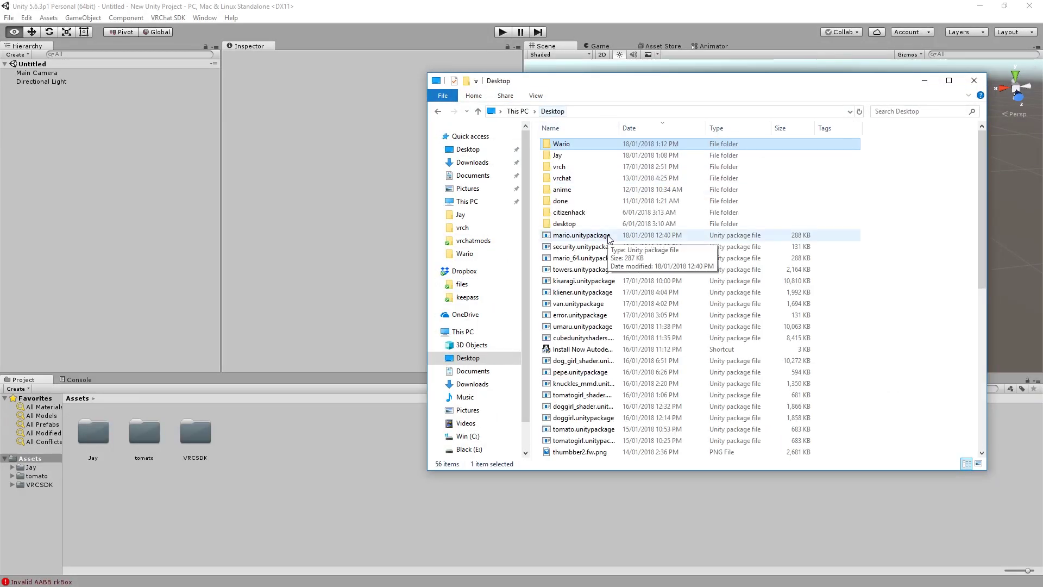
{"action": "left_click_drag", "start_coordinate": [561, 148], "coordinate": [354, 460]}
Set the wario model's Rig Animation Type to Humanoid and apply it
{"action": "double_click", "coordinate": [253, 447]}
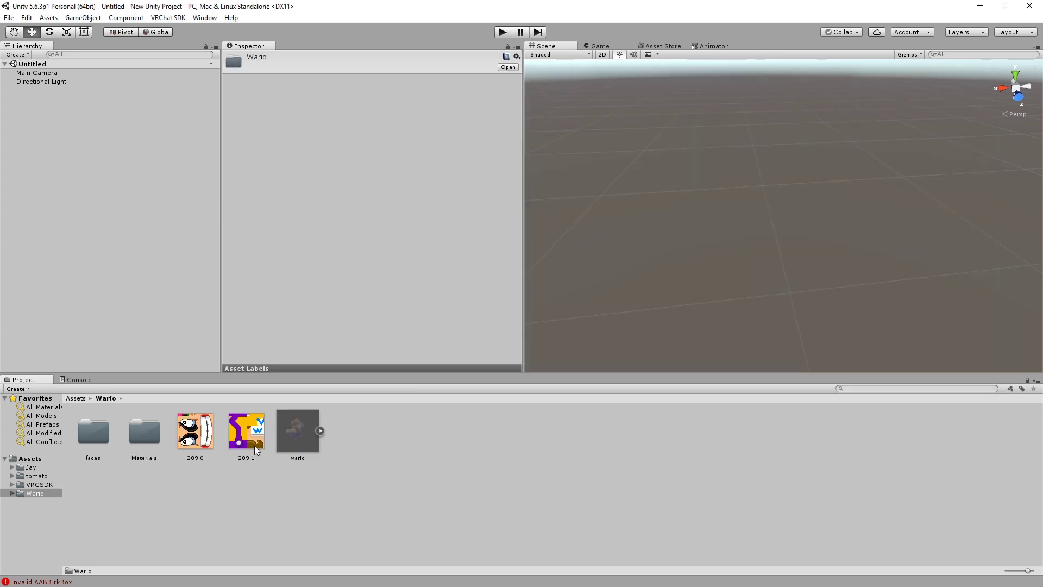
{"action": "left_click", "coordinate": [289, 445]}
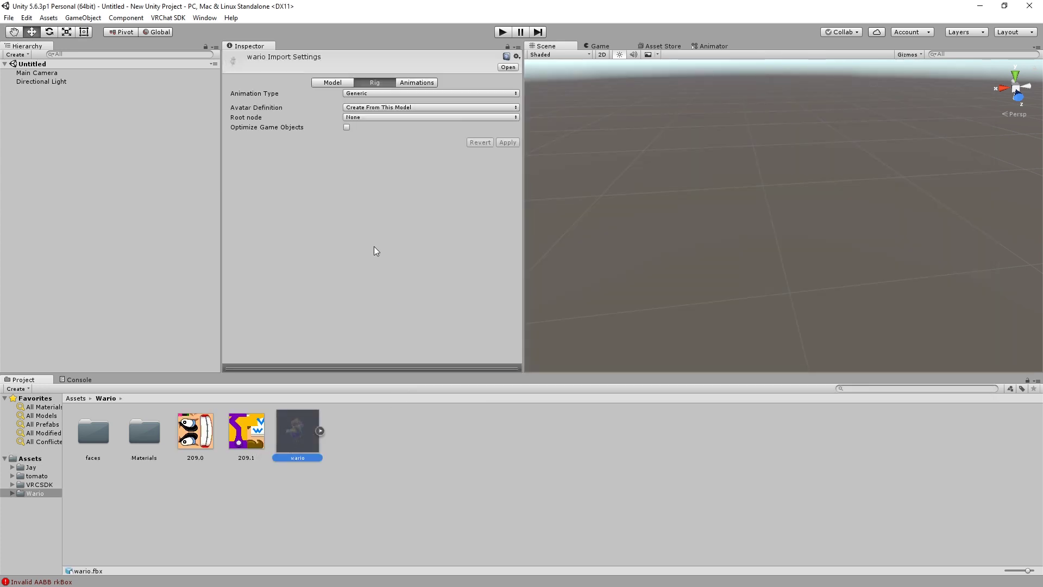
{"action": "left_click", "coordinate": [373, 99]}
{"action": "left_click", "coordinate": [374, 142]}
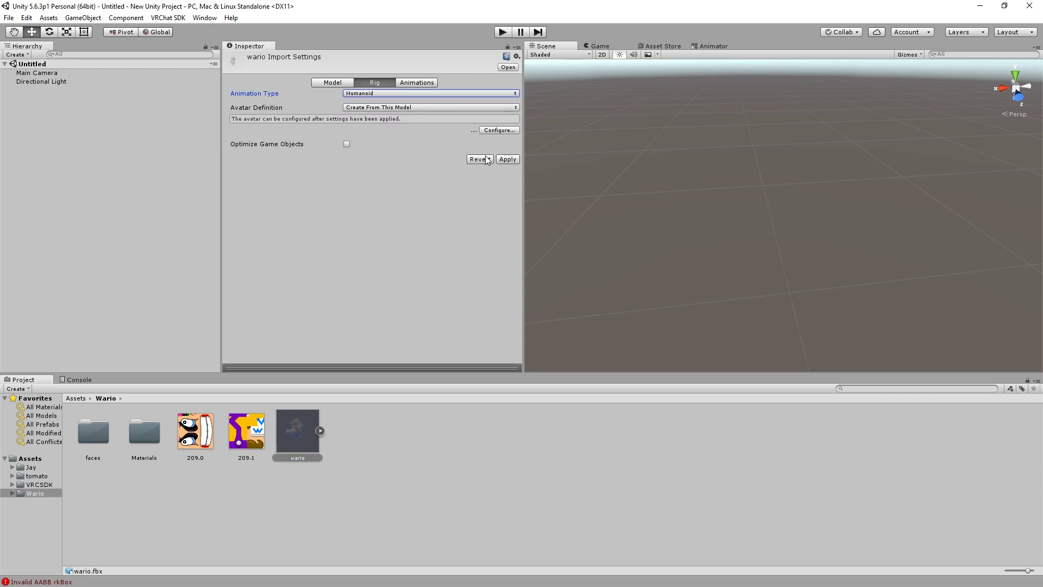
{"action": "left_click", "coordinate": [505, 160]}
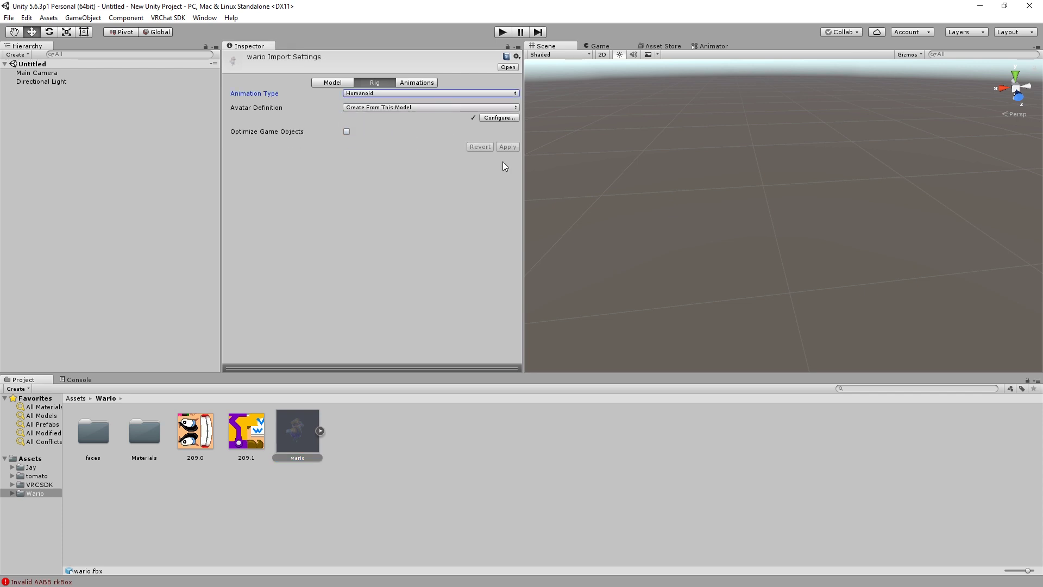
{"action": "left_click", "coordinate": [499, 118]}
Clear the Upper Chest bone, map Chest to mixamorig:Spine2, and finish the avatar configuration
{"action": "left_click", "coordinate": [497, 267]}
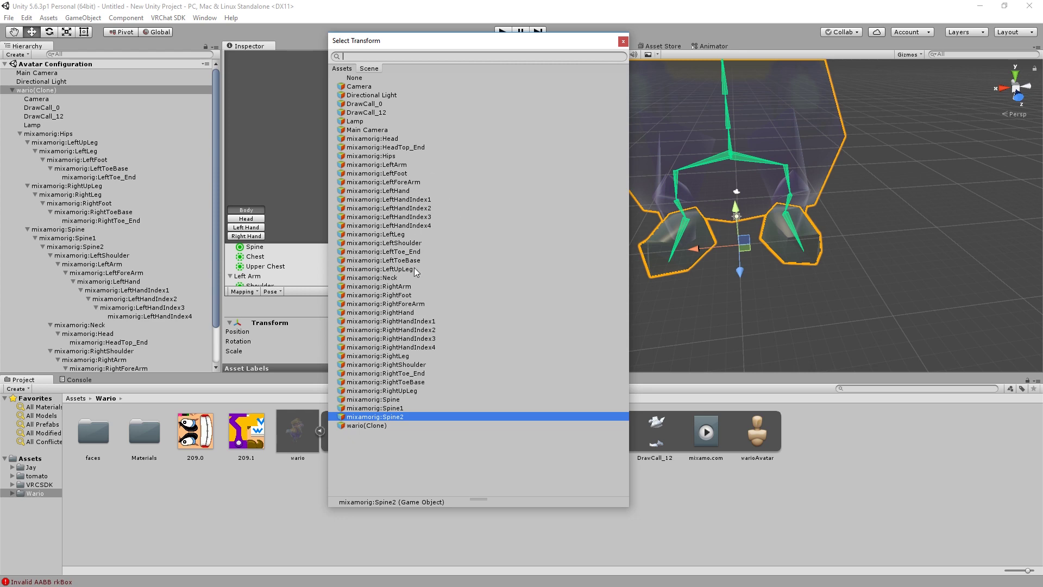
{"action": "double_click", "coordinate": [369, 79]}
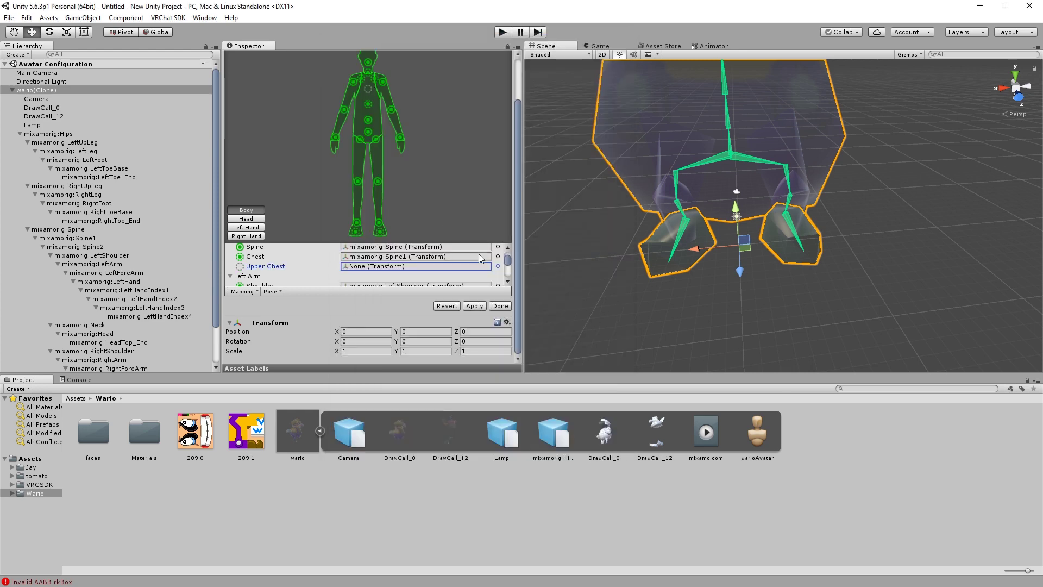
{"action": "left_click", "coordinate": [498, 257]}
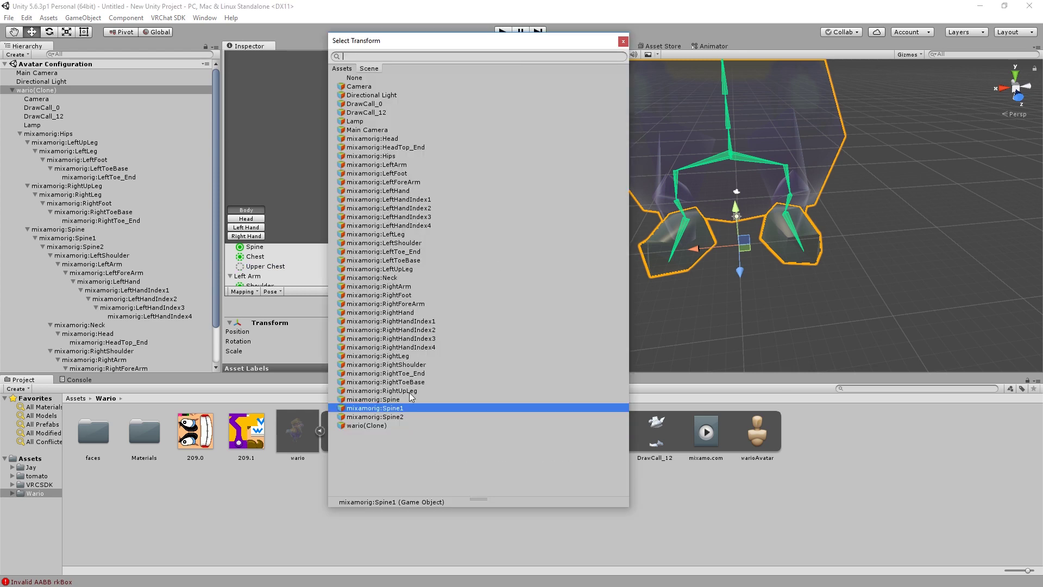
{"action": "double_click", "coordinate": [410, 416]}
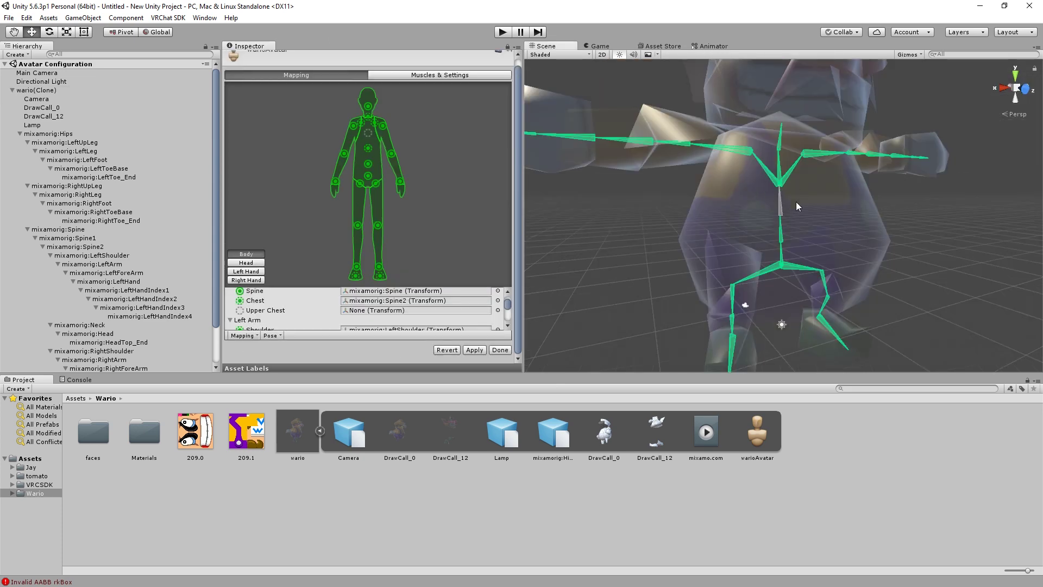
{"action": "left_click", "coordinate": [500, 349]}
{"action": "left_click", "coordinate": [323, 432]}
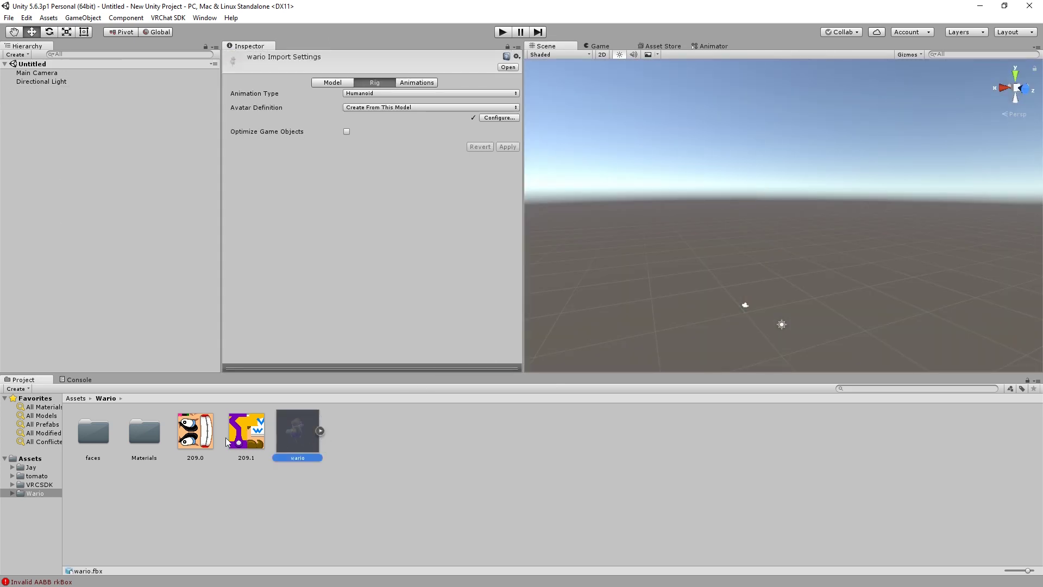
Raise the albedo alpha of materials 209.0 and 209.1 to 255, making them opaque white
{"action": "left_click", "coordinate": [152, 433]}
{"action": "double_click", "coordinate": [154, 432]}
{"action": "left_click", "coordinate": [88, 434]}
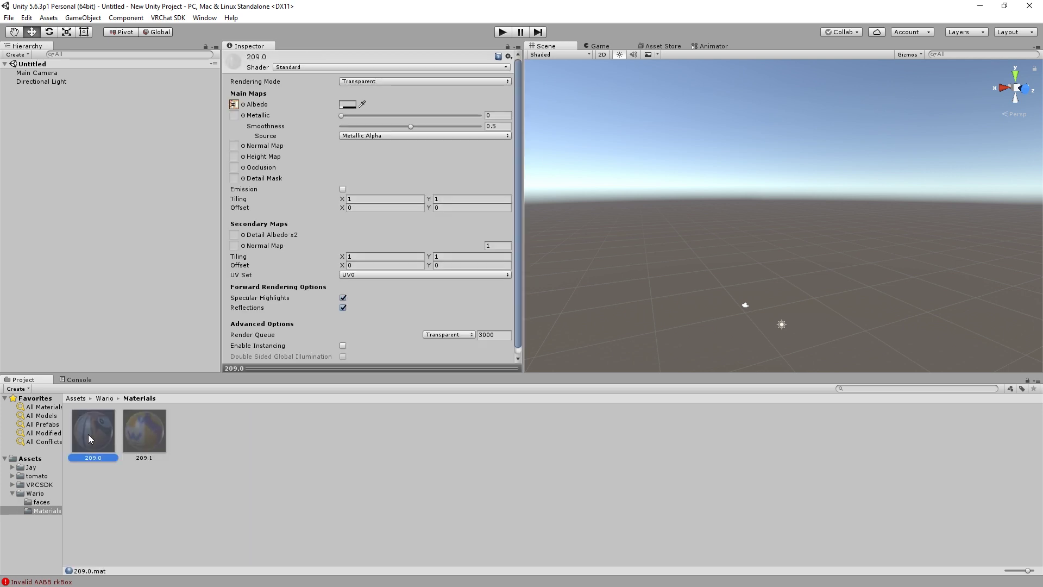
{"action": "left_click", "coordinate": [178, 461]}
{"action": "key", "text": "Right"}
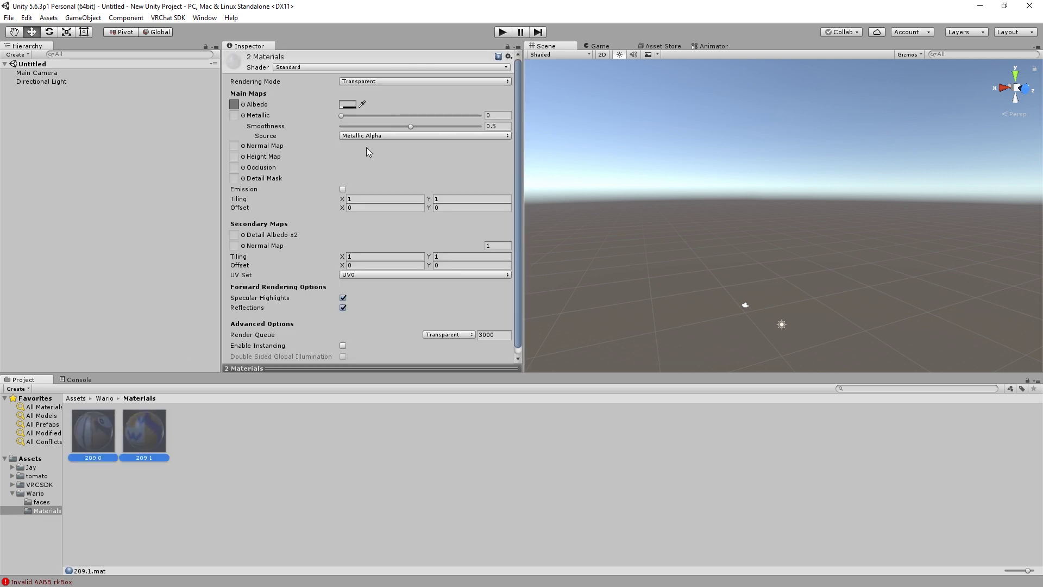
{"action": "left_click", "coordinate": [347, 104]}
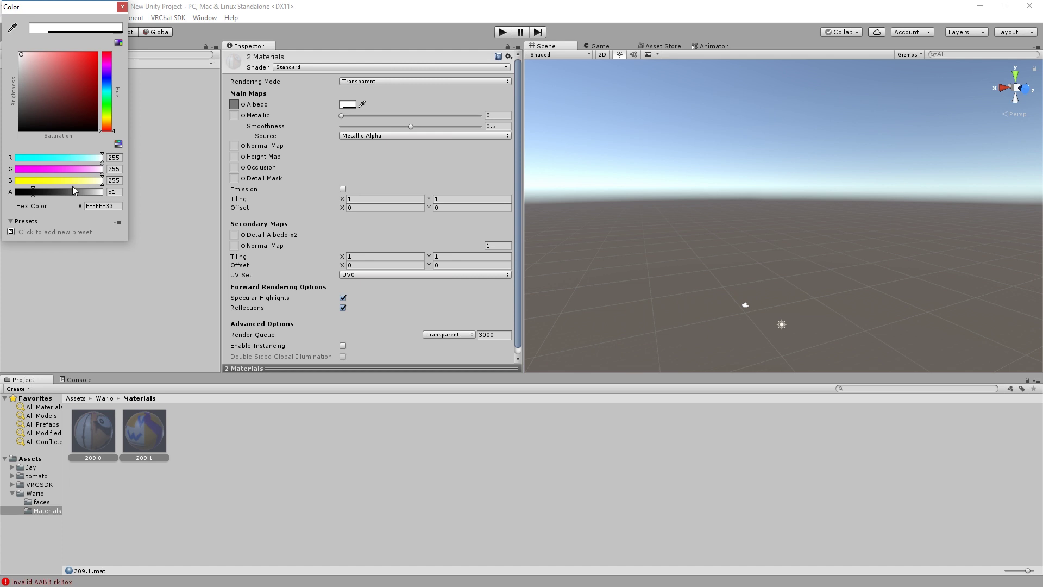
{"action": "left_click_drag", "start_coordinate": [82, 198], "coordinate": [137, 198]}
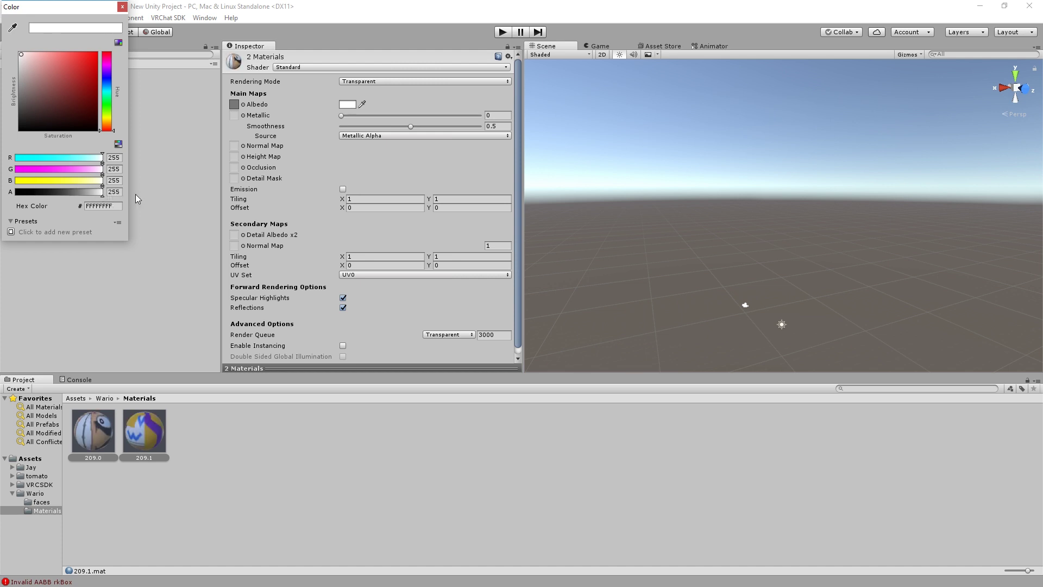
{"action": "left_click", "coordinate": [123, 7]}
{"action": "left_click", "coordinate": [33, 476]}
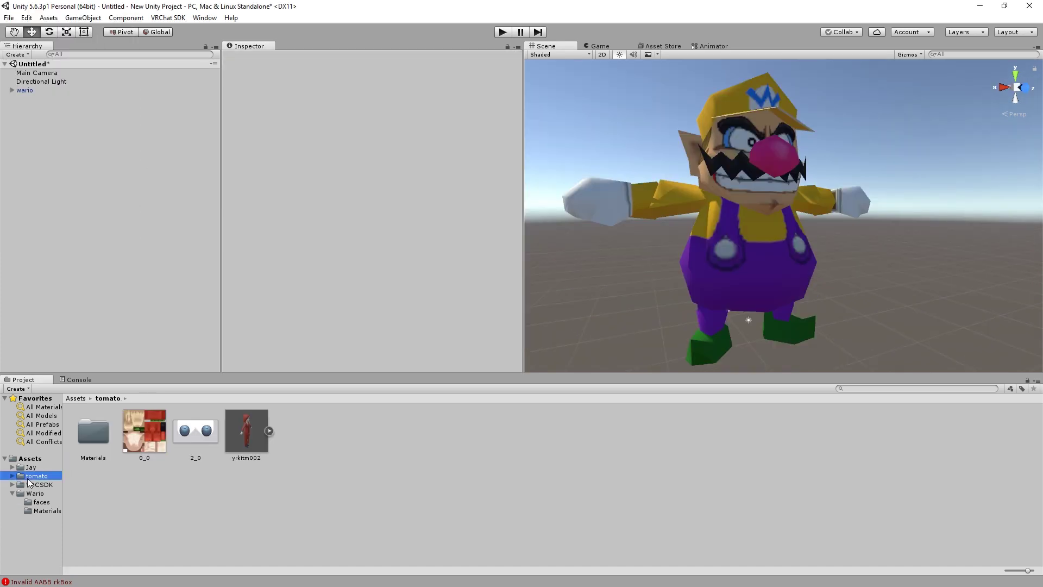
Place the yrkitm002 figure in the scene as a size reference and fly the view to it
{"action": "left_click_drag", "start_coordinate": [125, 342], "coordinate": [105, 321]}
{"action": "right_click_drag", "start_coordinate": [820, 282], "coordinate": [770, 297]}
{"action": "key", "text": "w"}
Set wario's Transform Scale X, Y and Z to 0.035
{"action": "left_click", "coordinate": [921, 169]}
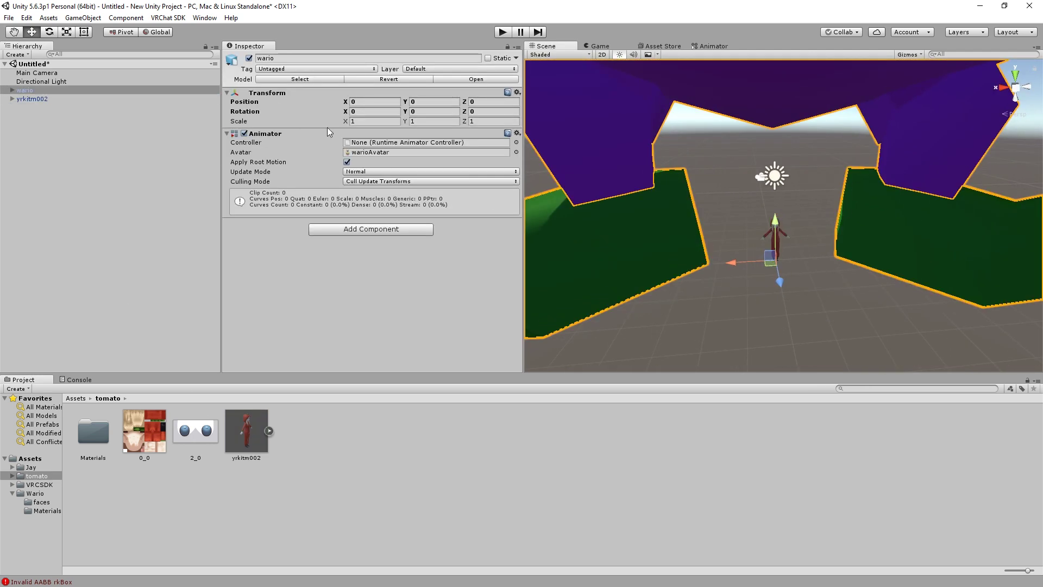
{"action": "type", "text": "0."}
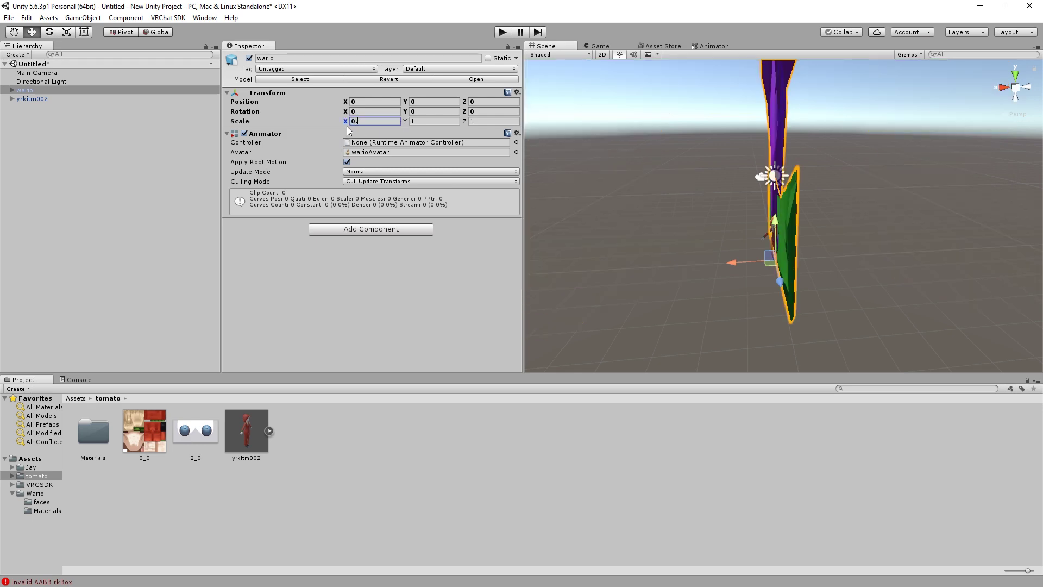
{"action": "type", "text": "10.05"}
{"action": "key", "text": "Tab"}
{"action": "type", "text": "0.05"}
{"action": "key", "text": "Tab"}
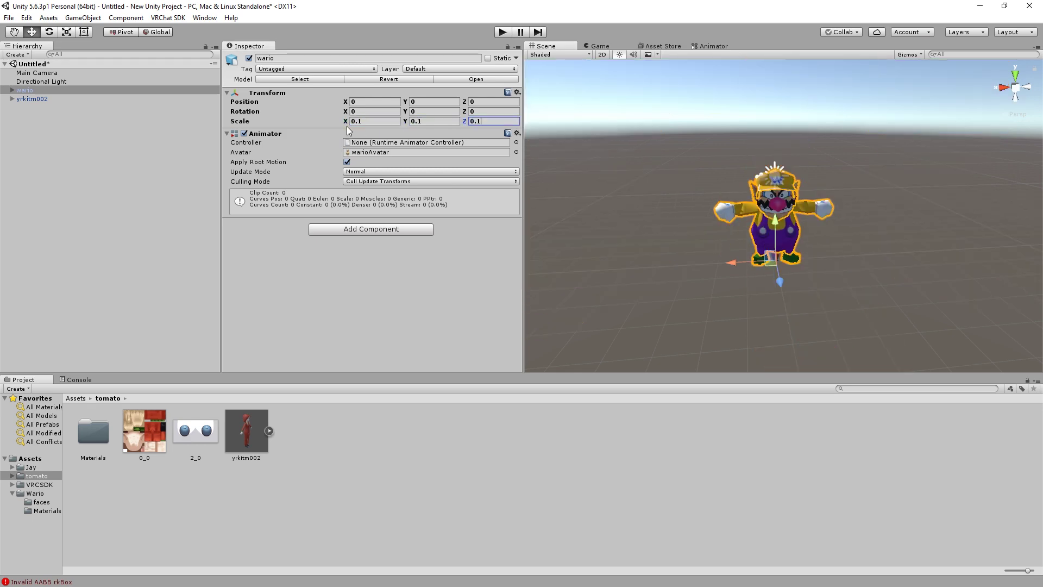
{"action": "type", "text": "0.05"}
{"action": "key", "text": "Return"}
{"action": "scroll", "coordinate": [732, 214], "scroll_direction": "up", "scroll_amount": 3}
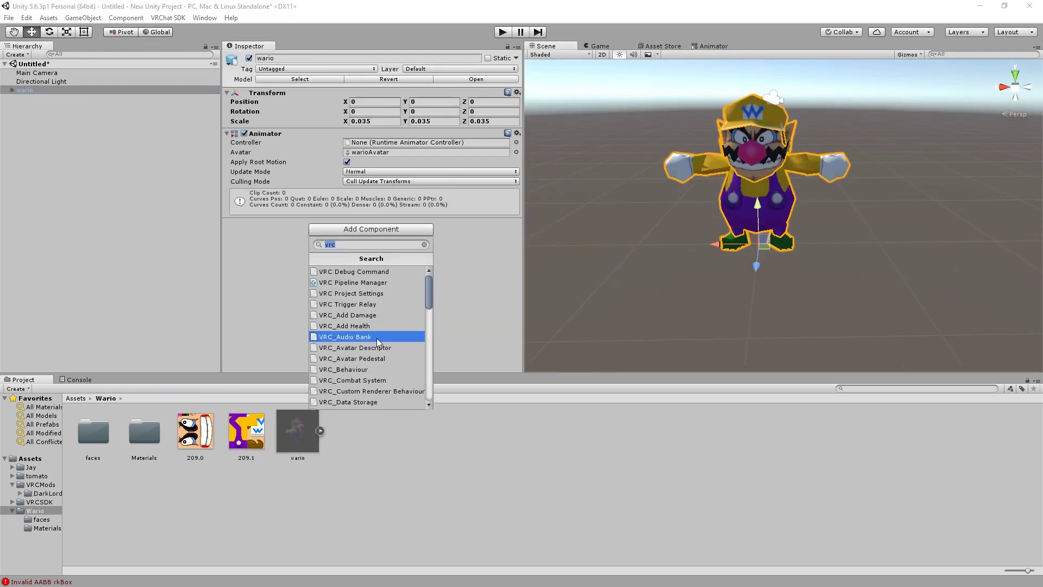
{"action": "type", "text": "vrc_avatar"}
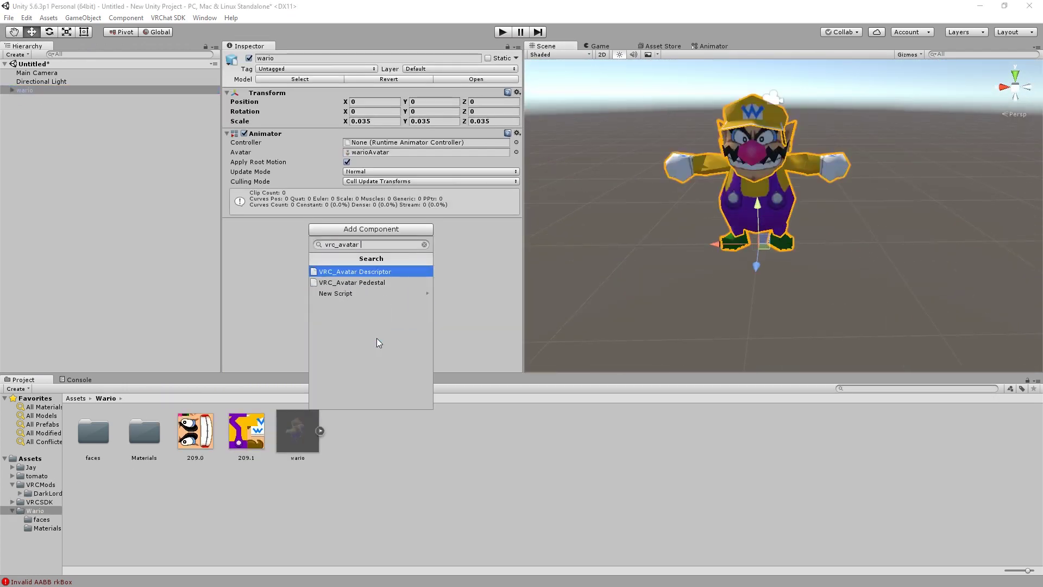
{"action": "type", "text": " desc"}
Add a VRC_Avatar Descriptor to Wario with view position X 0, Y 0.9, Z 0.4
{"action": "left_click", "coordinate": [369, 272]}
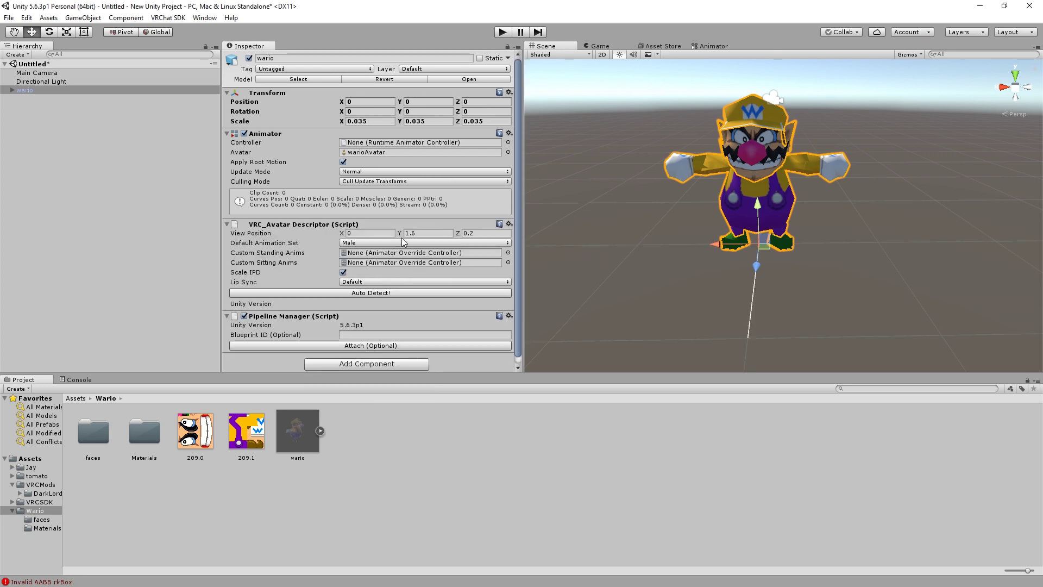
{"action": "left_click_drag", "start_coordinate": [788, 228], "coordinate": [779, 162], "text": "alt"}
{"action": "left_click", "coordinate": [737, 176]}
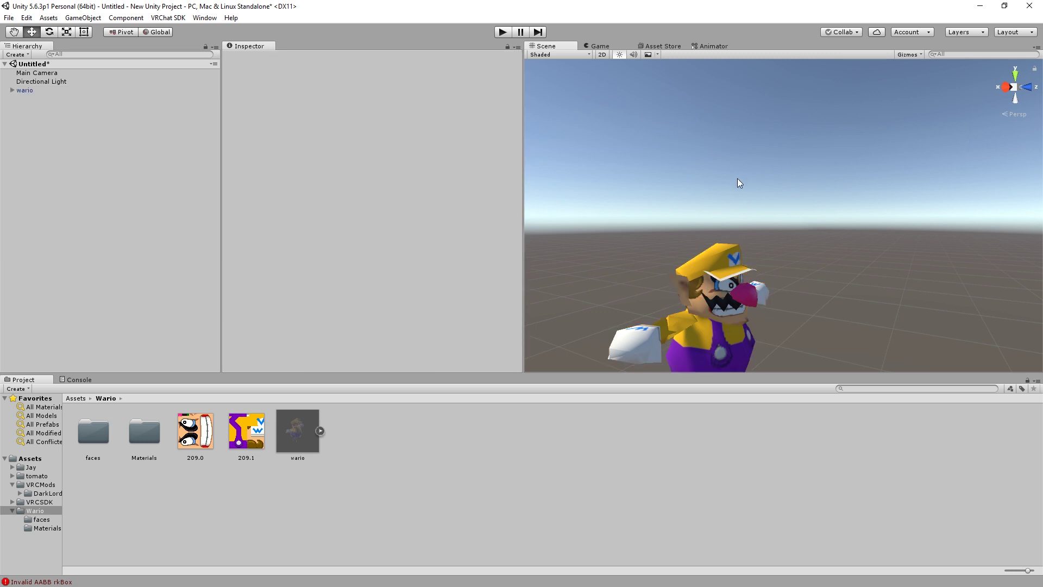
{"action": "left_click", "coordinate": [720, 298]}
{"action": "scroll", "coordinate": [731, 187], "scroll_direction": "up", "scroll_amount": 5}
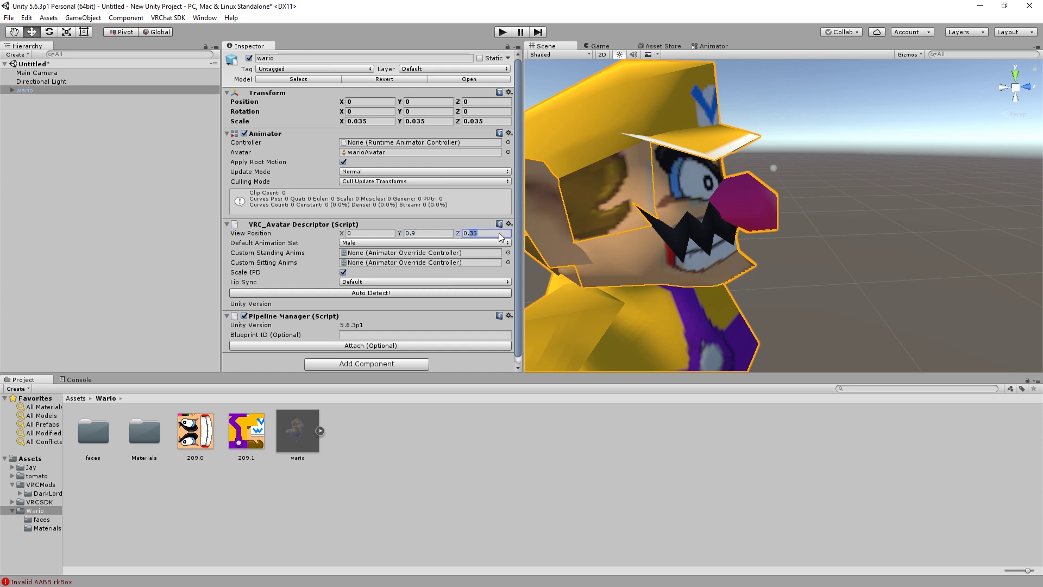
{"action": "scroll", "coordinate": [543, 239], "scroll_direction": "down", "scroll_amount": 5}
{"action": "left_click_drag", "start_coordinate": [543, 239], "coordinate": [574, 246], "text": "alt"}
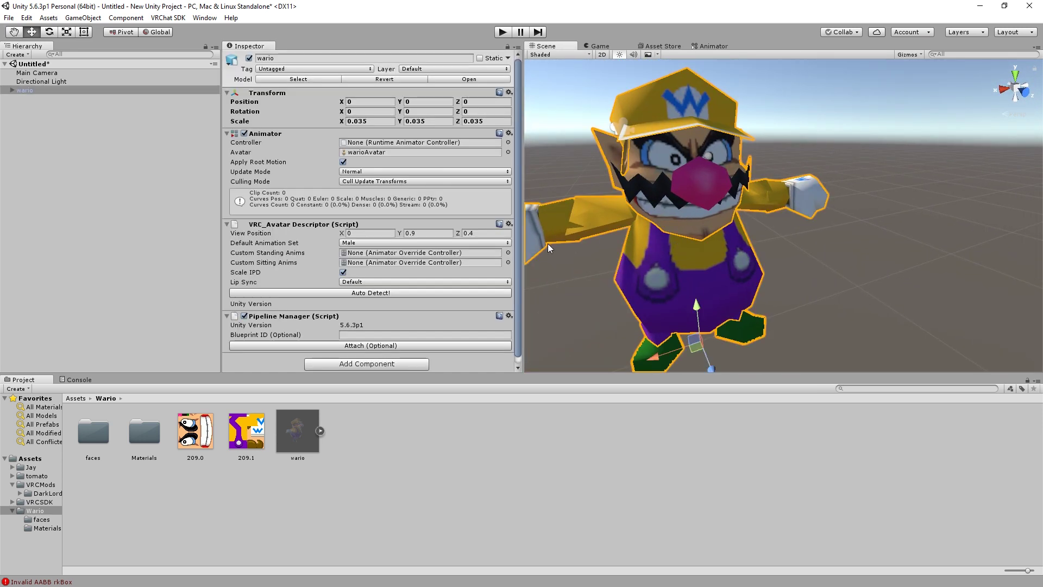
Save the current scene as SCENE in the Wario folder
{"action": "left_click", "coordinate": [32, 90]}
{"action": "left_click", "coordinate": [8, 18]}
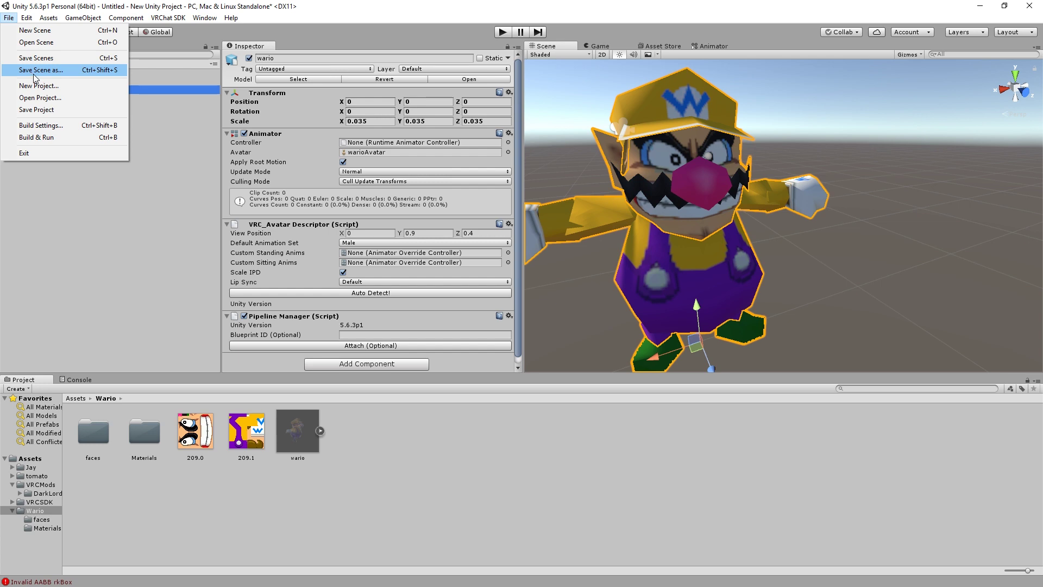
{"action": "left_click", "coordinate": [38, 73]}
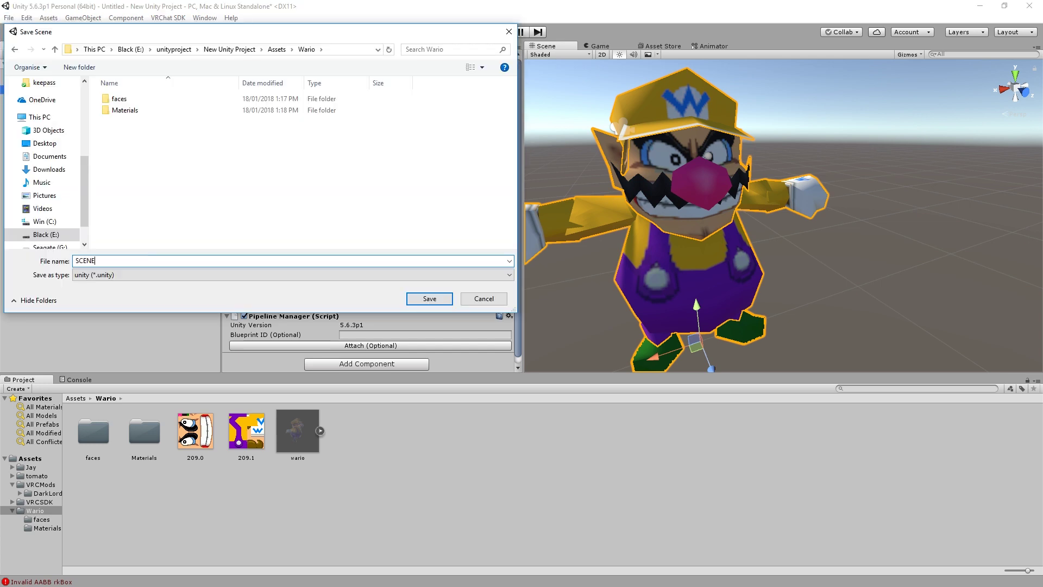
{"action": "left_click", "coordinate": [429, 298]}
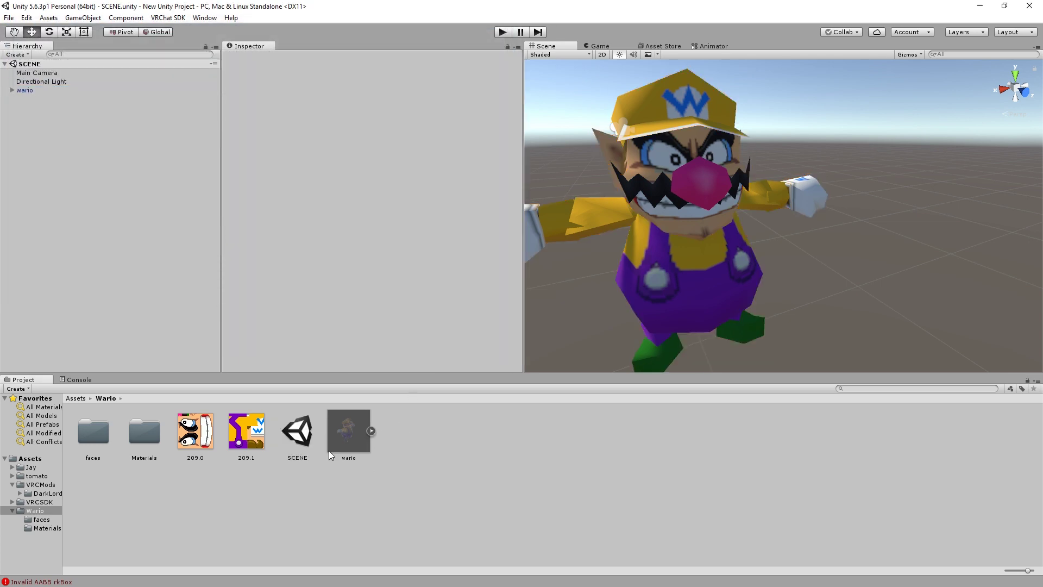
Frame Wario, open the VRChat SDK Build Control Panel, and start Build & Publish
{"action": "double_click", "coordinate": [24, 90]}
{"action": "left_click", "coordinate": [168, 17]}
{"action": "left_click", "coordinate": [182, 79]}
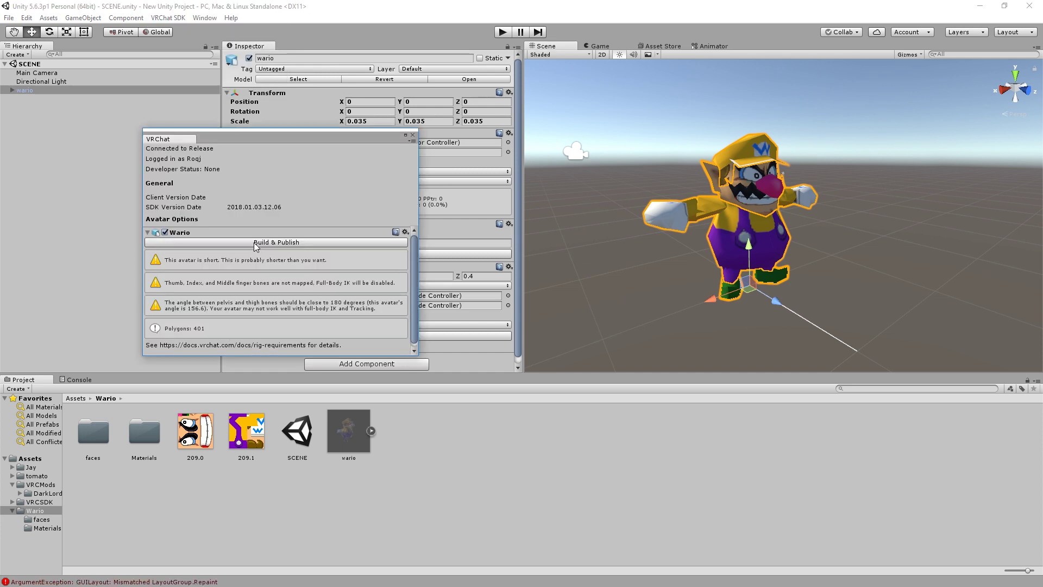
{"action": "left_click", "coordinate": [256, 243]}
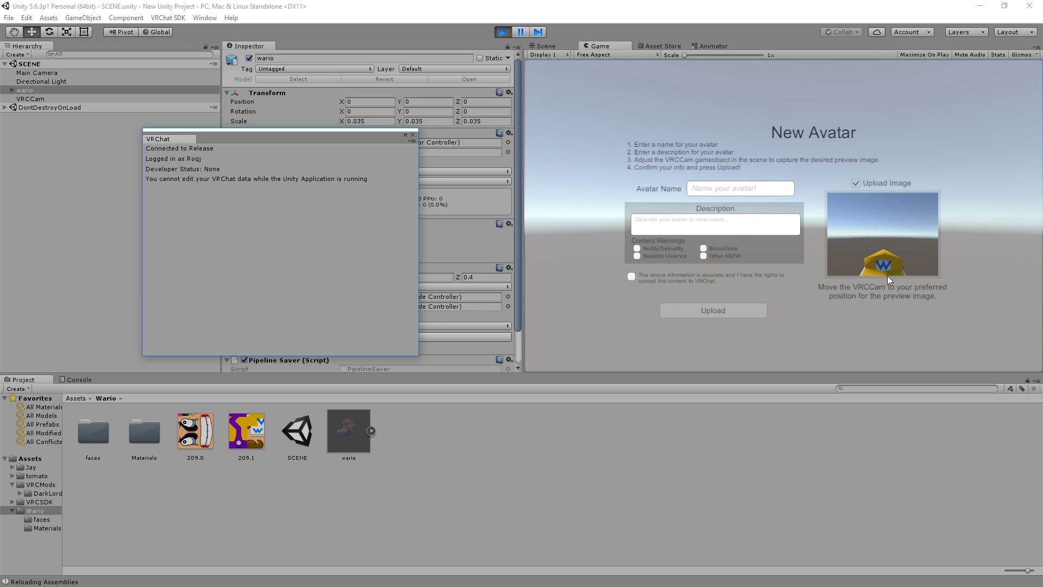
Name the avatar wario, upload it to VRChat, and acknowledge the upload-complete message
{"action": "left_click", "coordinate": [736, 191]}
{"action": "type", "text": "wario"}
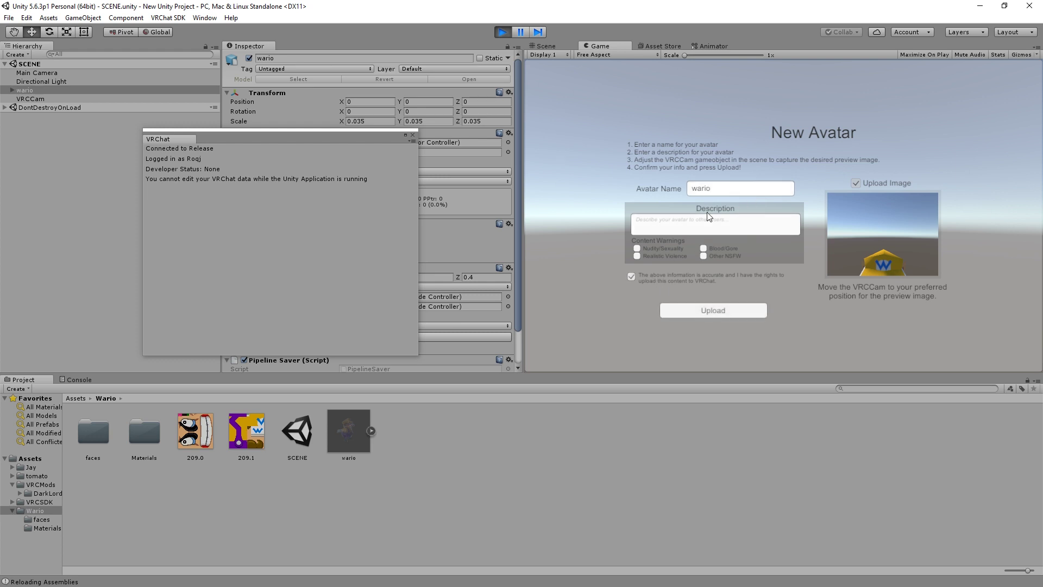
{"action": "left_click", "coordinate": [728, 310]}
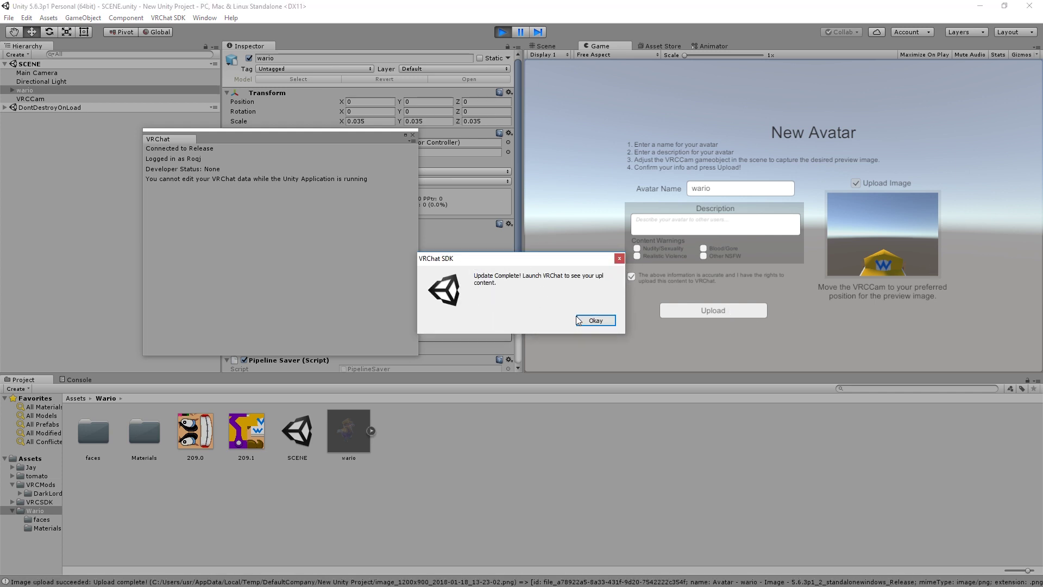
{"action": "left_click", "coordinate": [595, 320]}
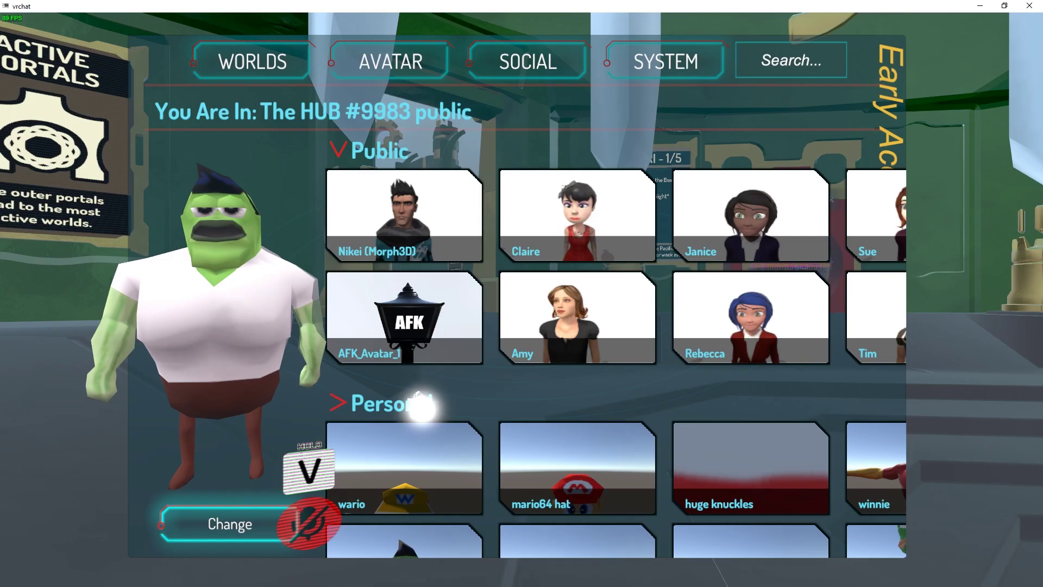
Change into the personal wario avatar in VRChat and walk to the mirror to see it
{"action": "scroll", "coordinate": [435, 381], "scroll_direction": "down", "scroll_amount": 2}
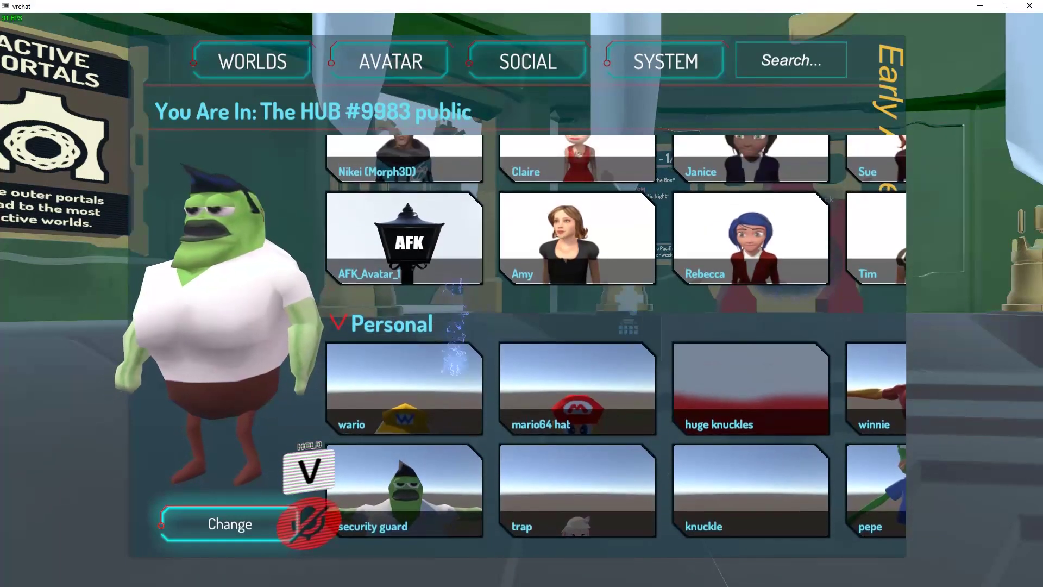
{"action": "left_click", "coordinate": [446, 381]}
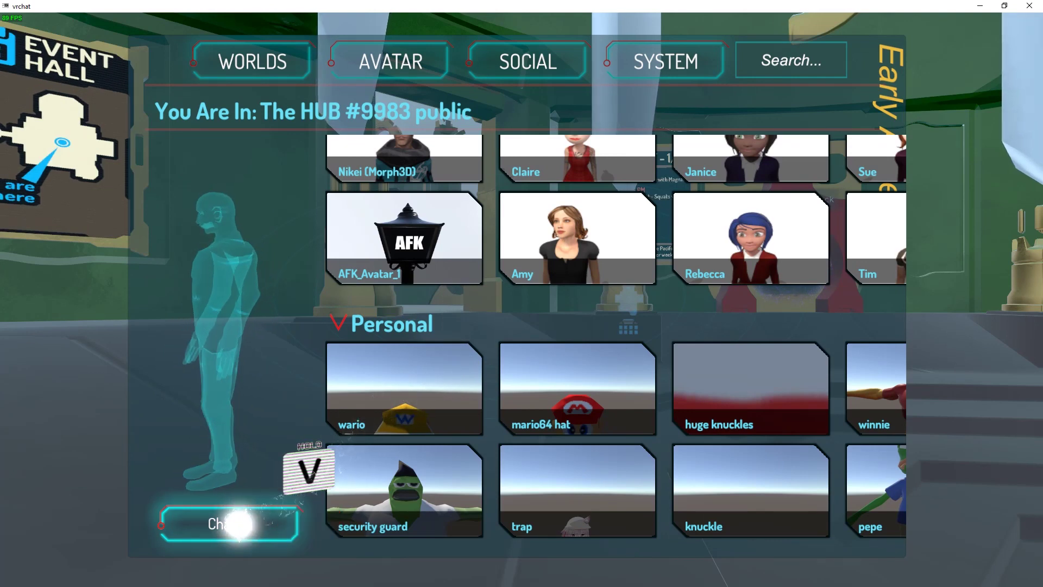
{"action": "left_click", "coordinate": [239, 525]}
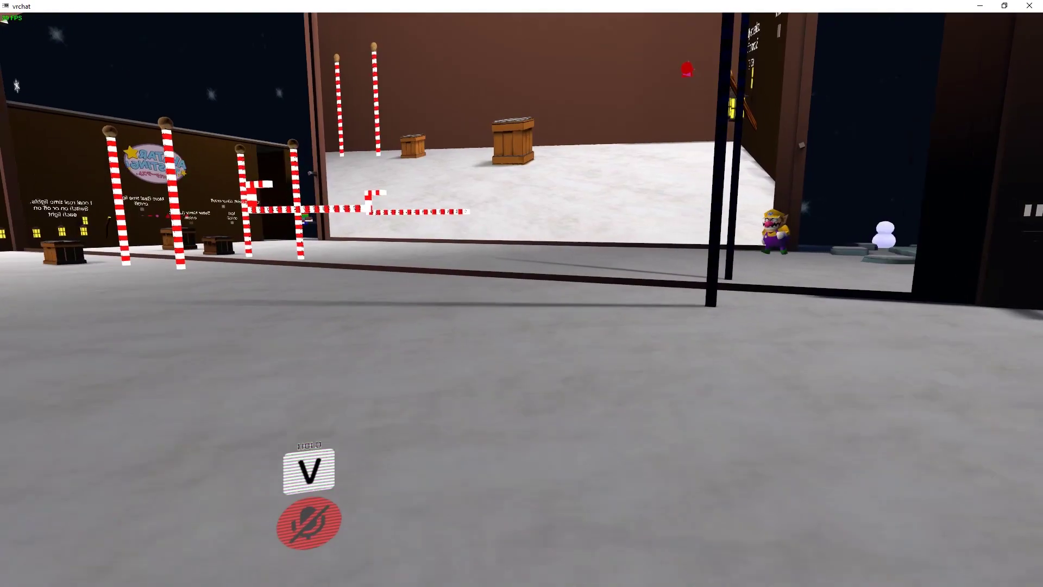
{"action": "key", "text": "w"}
{"action": "left_click", "coordinate": [337, 437]}
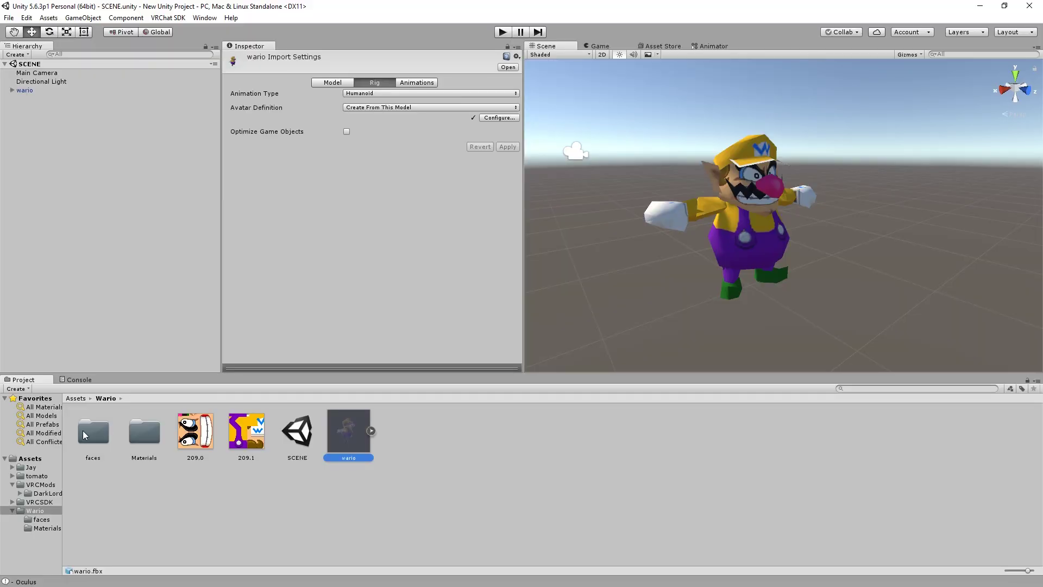
Export all Wario folder assets without dependencies as the package wario_final
{"action": "left_click", "coordinate": [85, 435], "text": "shift"}
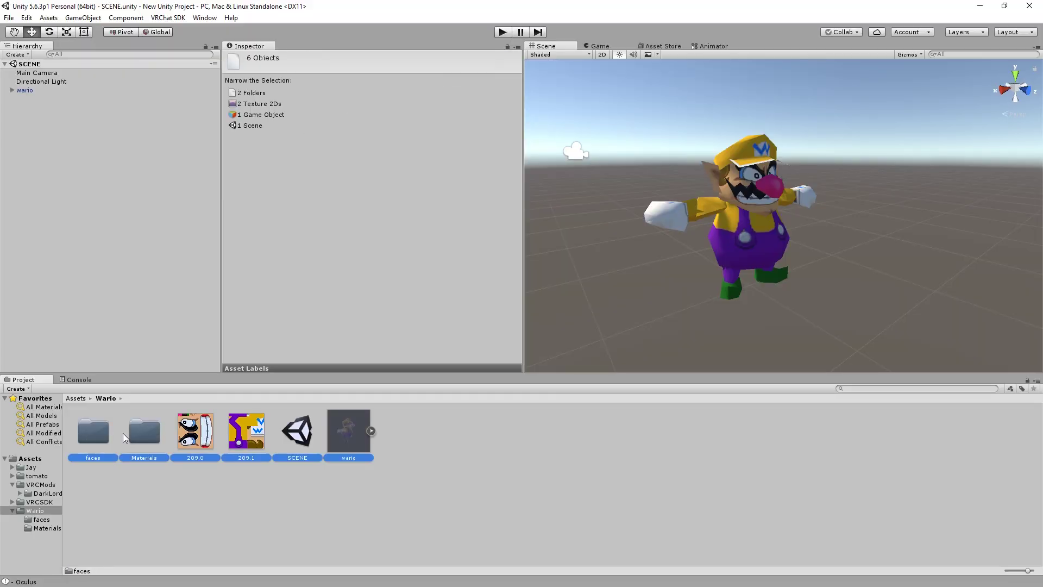
{"action": "right_click", "coordinate": [165, 444]}
{"action": "left_click", "coordinate": [215, 338]}
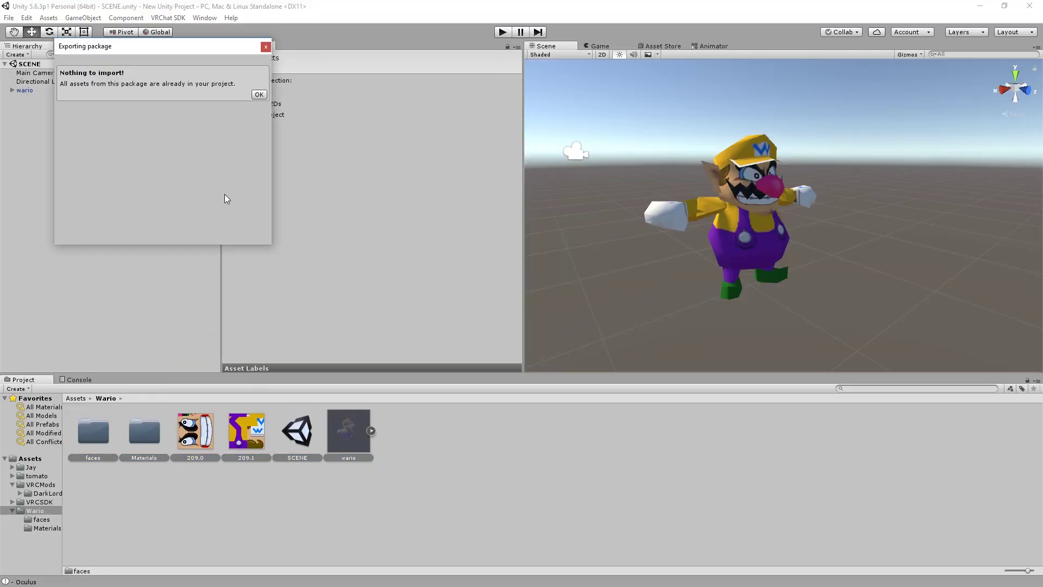
{"action": "left_click", "coordinate": [128, 236]}
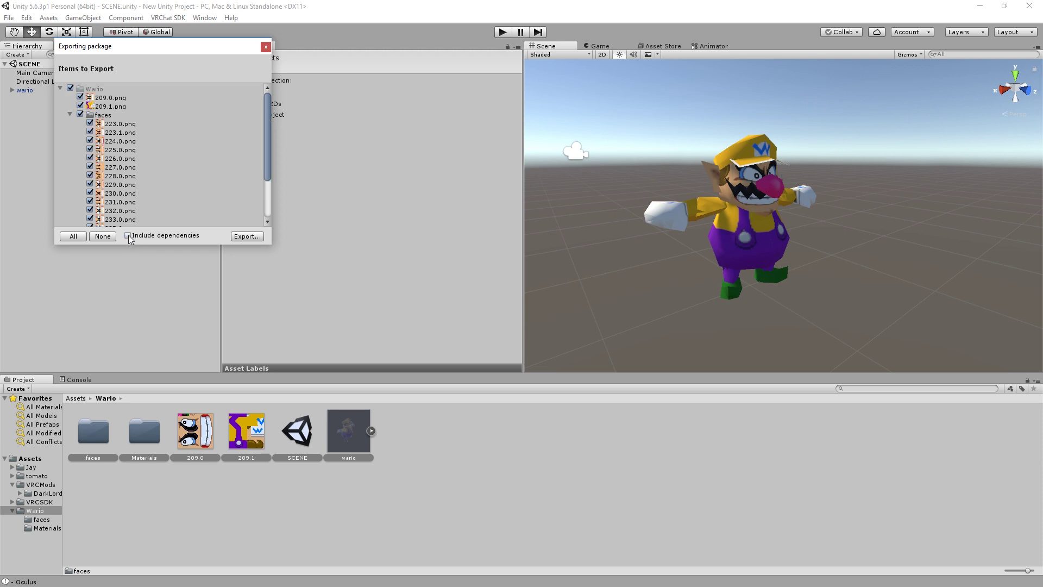
{"action": "left_click", "coordinate": [247, 236]}
{"action": "type", "text": "wario_"}
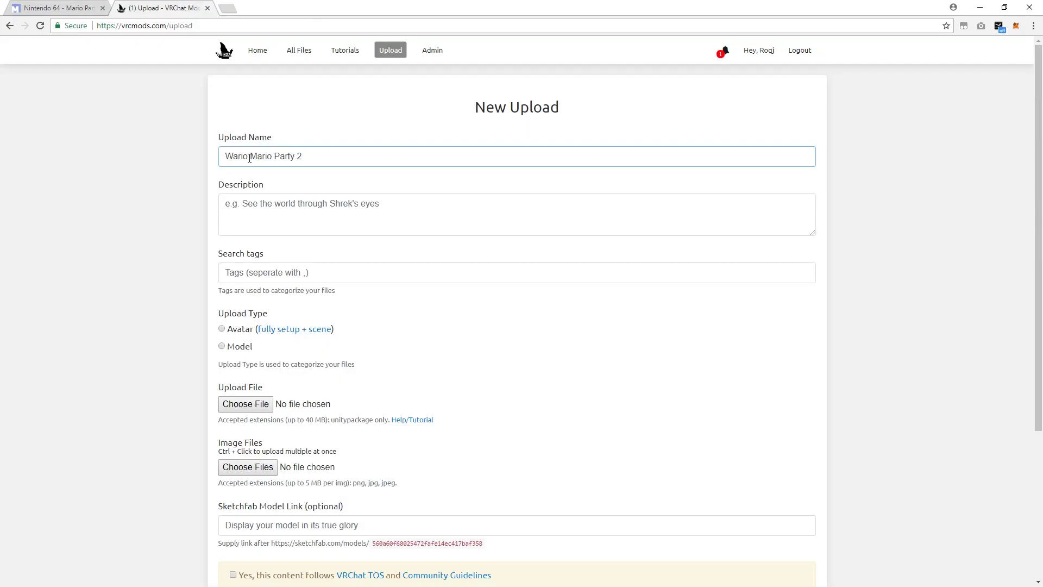
Finish the upload name as 'Nintendo 64 Wario' and begin the description with 'fr'
{"action": "type", "text": "64 Wario"}
{"action": "left_click", "coordinate": [424, 207]}
{"action": "type", "text": "fr"}
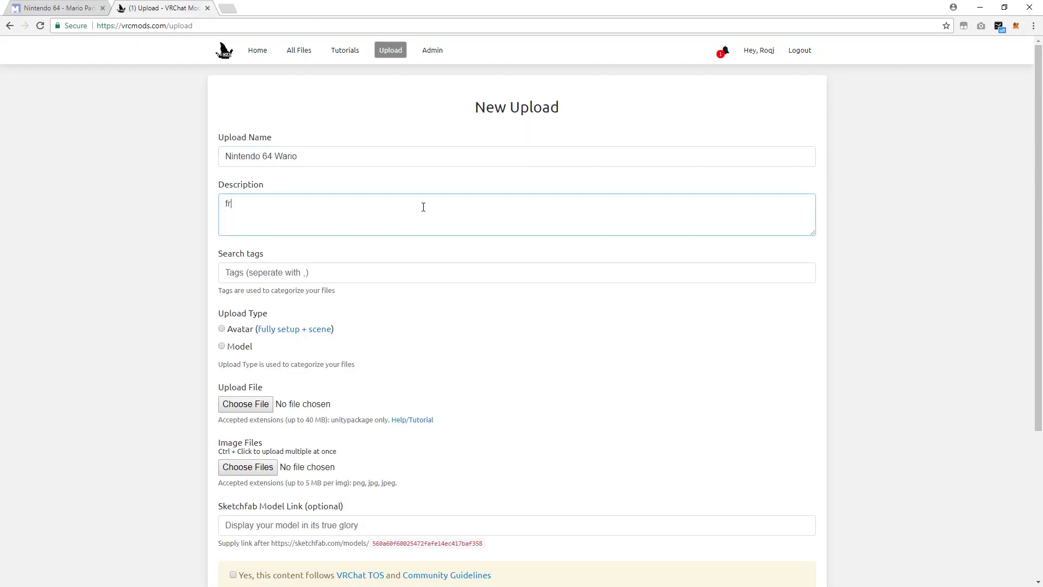